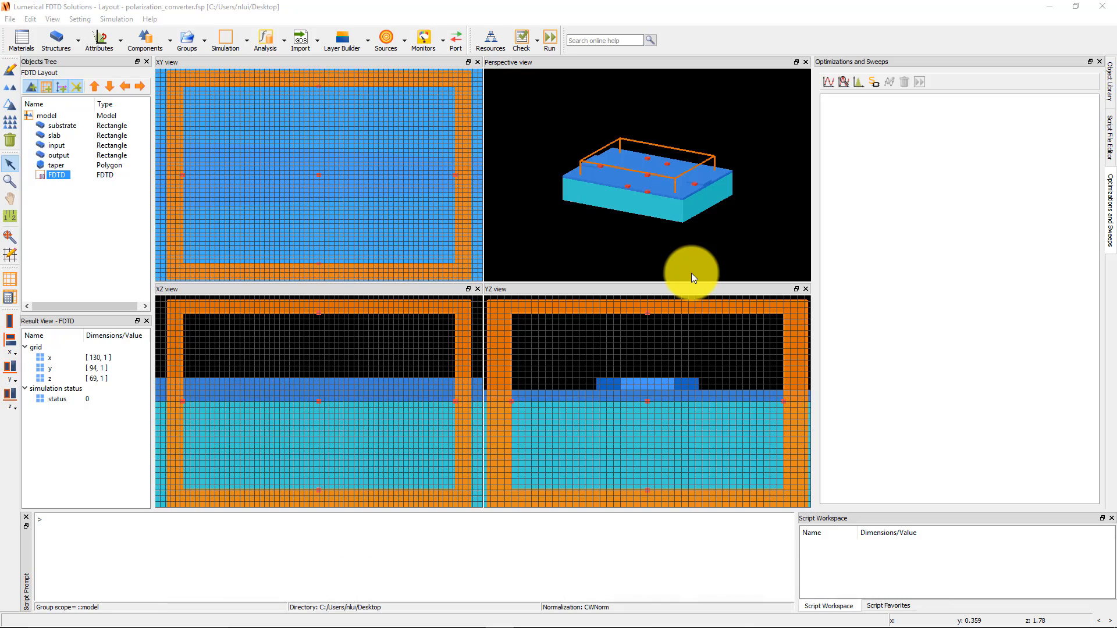
Add two ports to the FDTD region, expand the ports group and inspect port 1 and port 2.
left_click(450, 50)
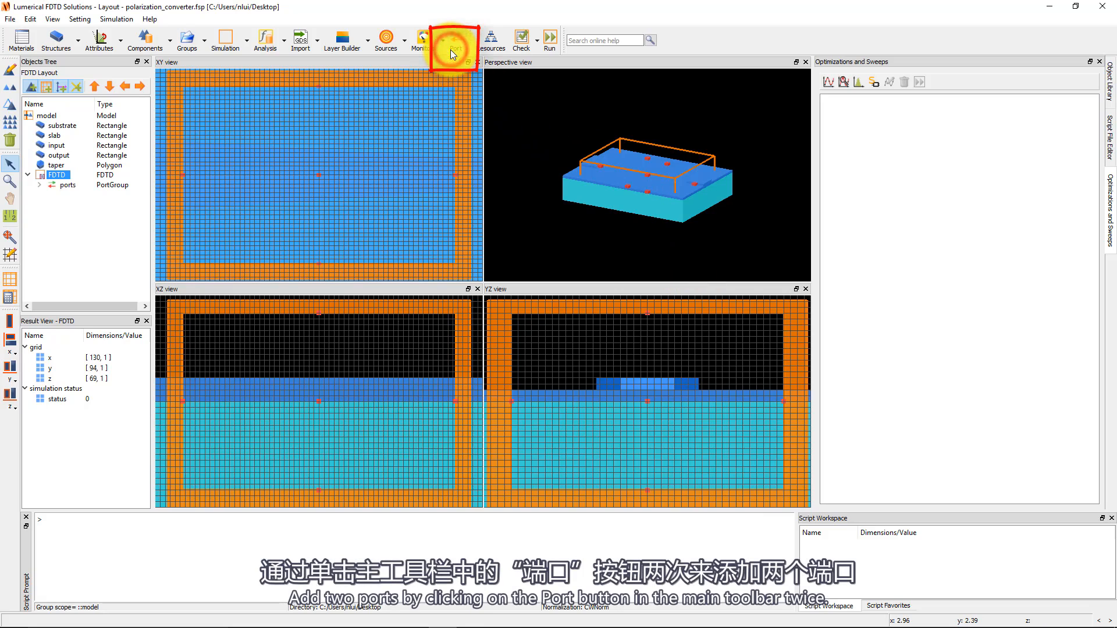
left_click(40, 185)
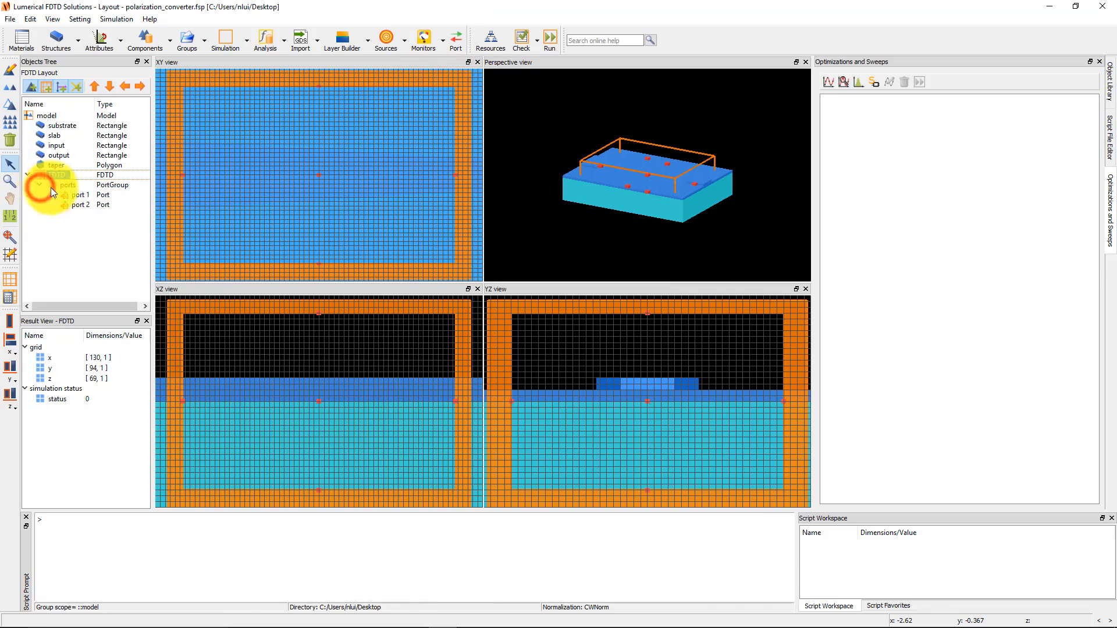
left_click(82, 195)
left_click(83, 207)
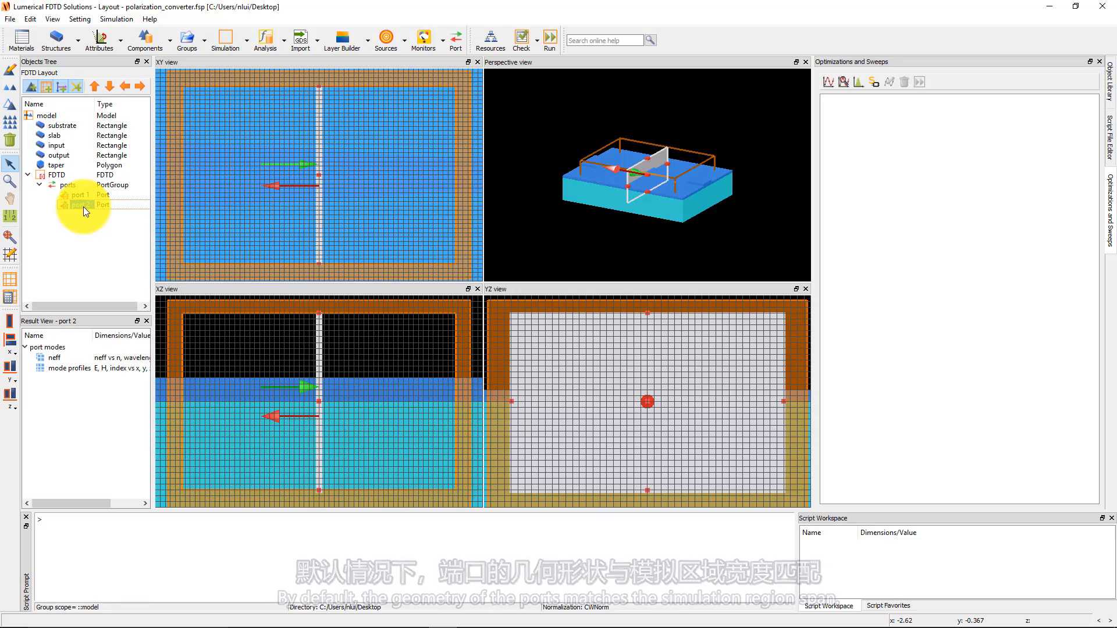
Open the ports group for editing and review its source port and source mode options.
left_click(71, 186)
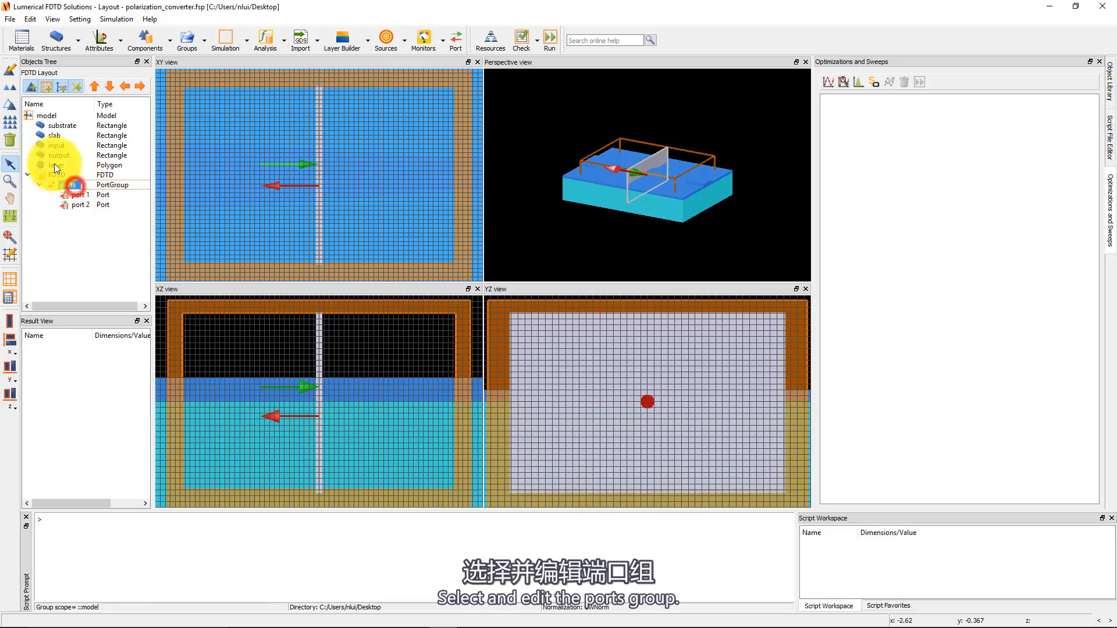
left_click(10, 70)
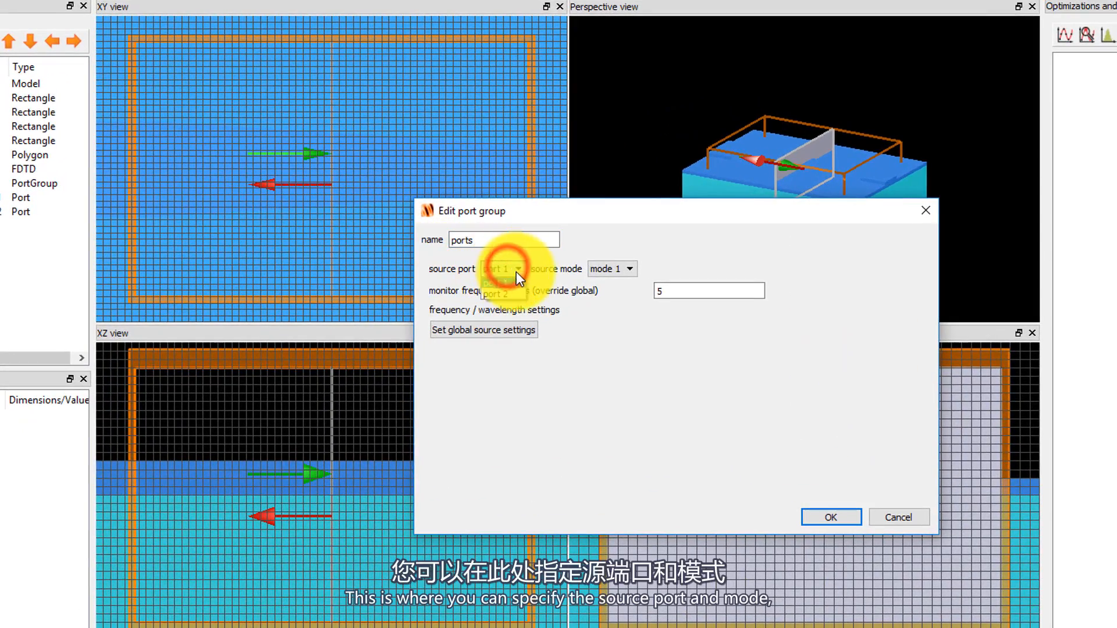
left_click(605, 268)
left_click(640, 269)
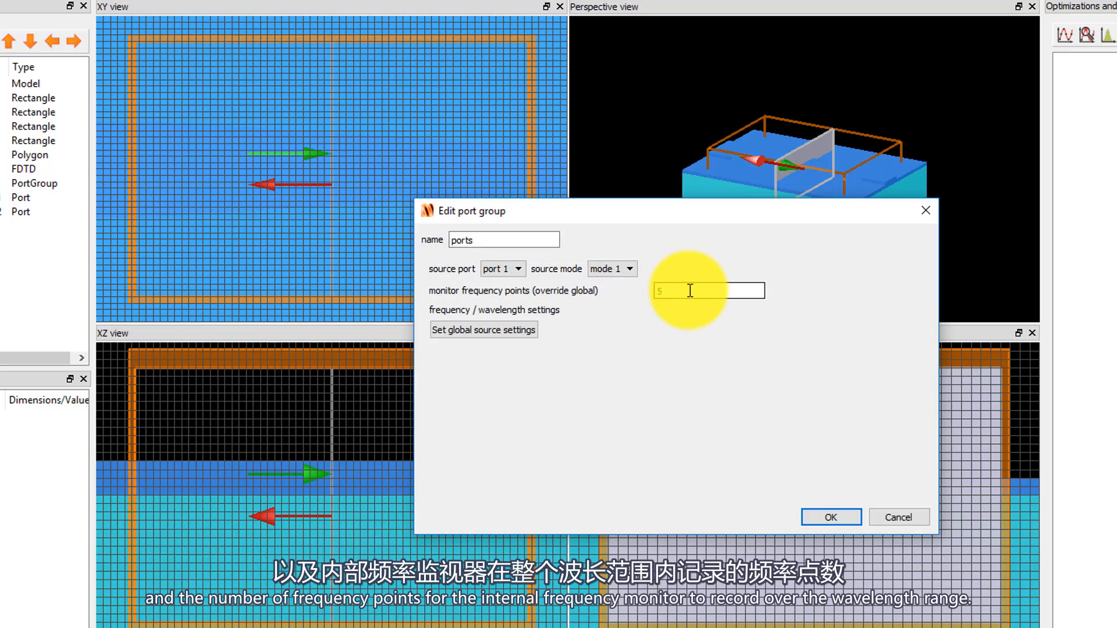
Set the global source to center/span with a center wavelength of 1.5 µm and a span of 0, and accept the port group settings.
left_click(527, 336)
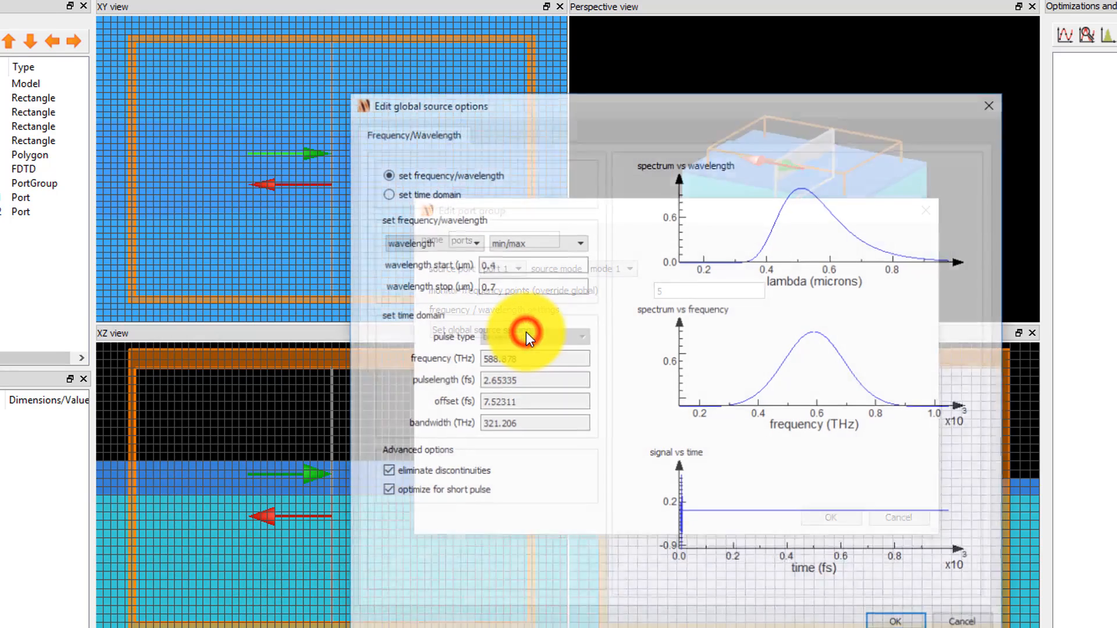
left_click(518, 247)
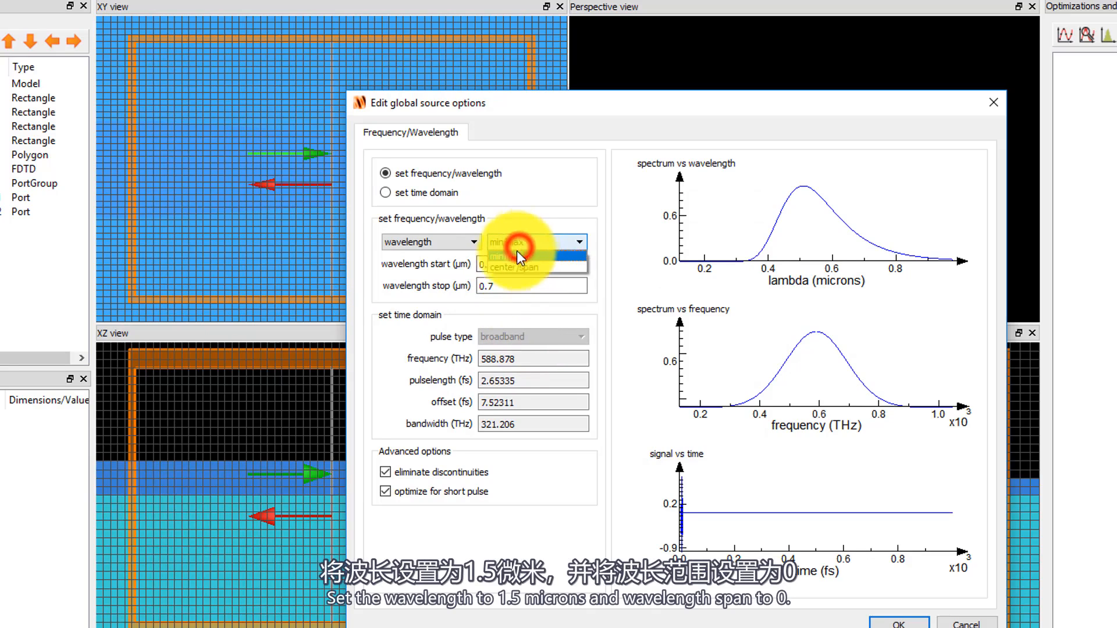
left_click(515, 267)
left_click(517, 265)
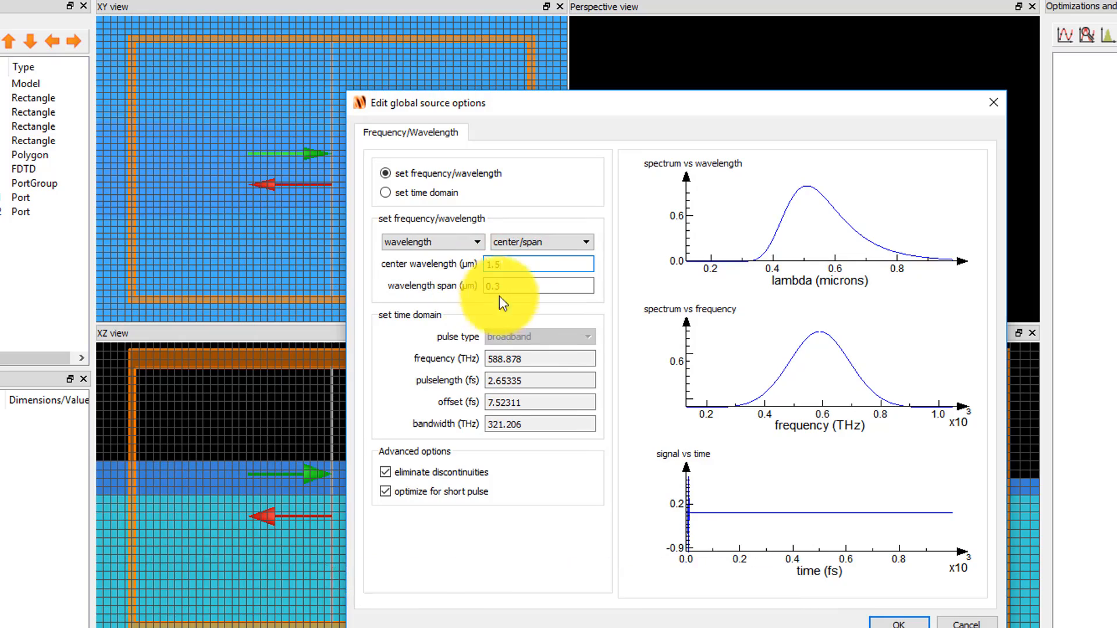
left_click(547, 286)
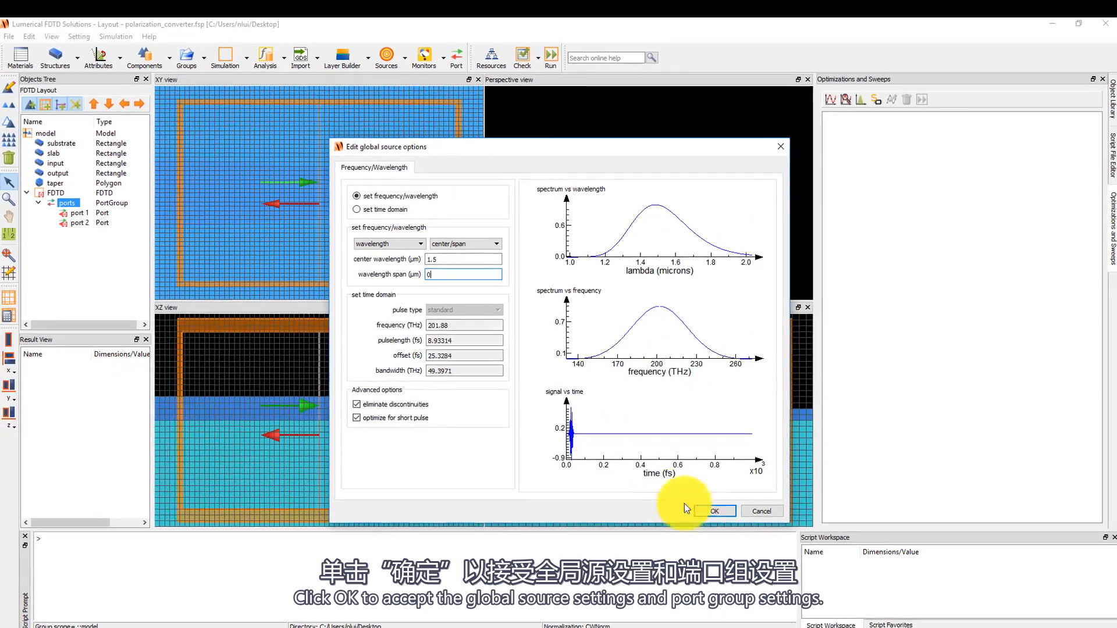
left_click(899, 623)
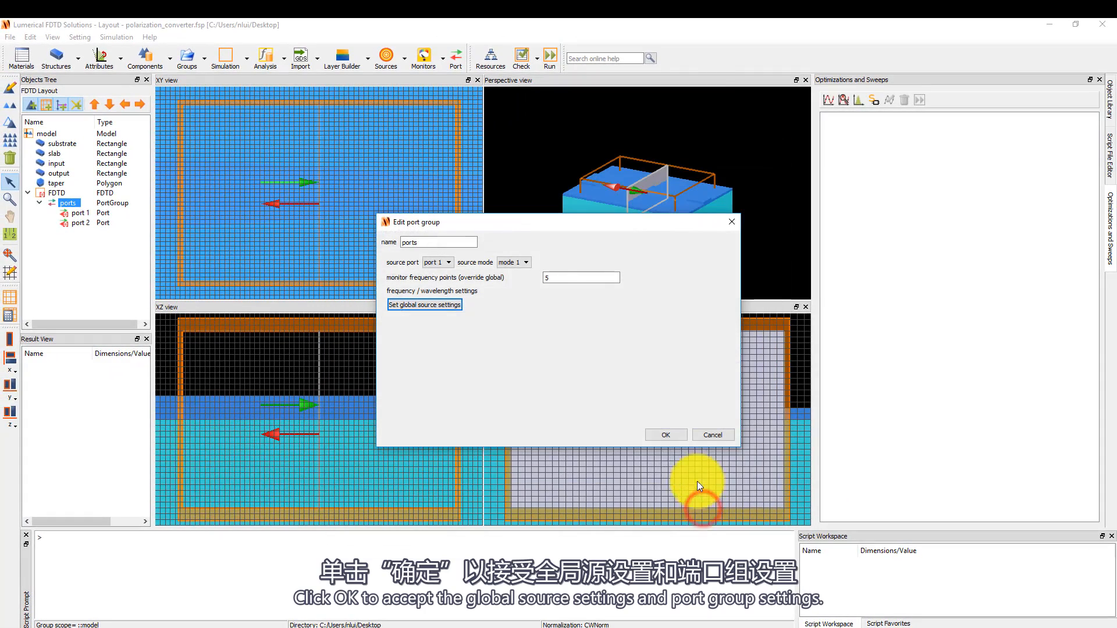
left_click(678, 435)
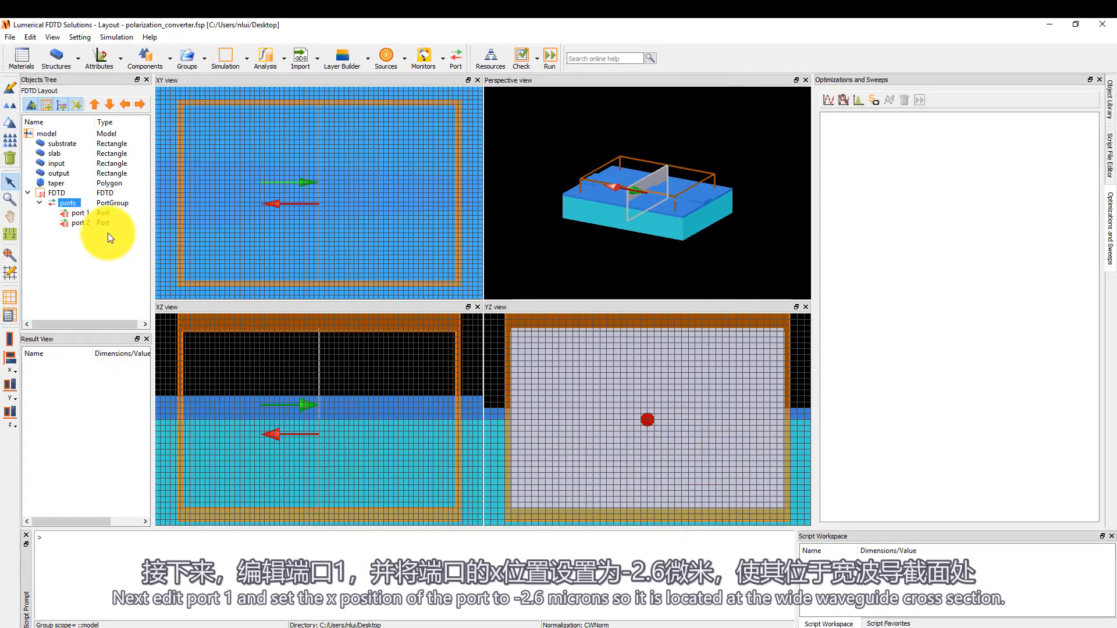
Edit port 1 and set its x position to -2.6 µm.
left_click(80, 212)
left_click(14, 88)
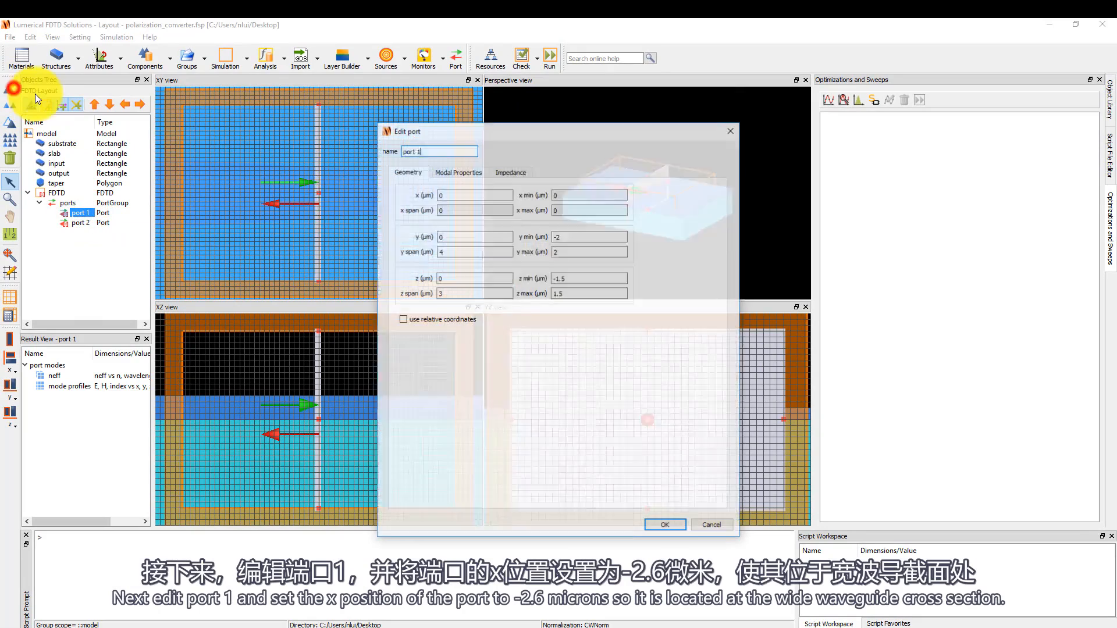
left_click_drag(478, 193, 375, 190)
type("2")
key("BackSpace")
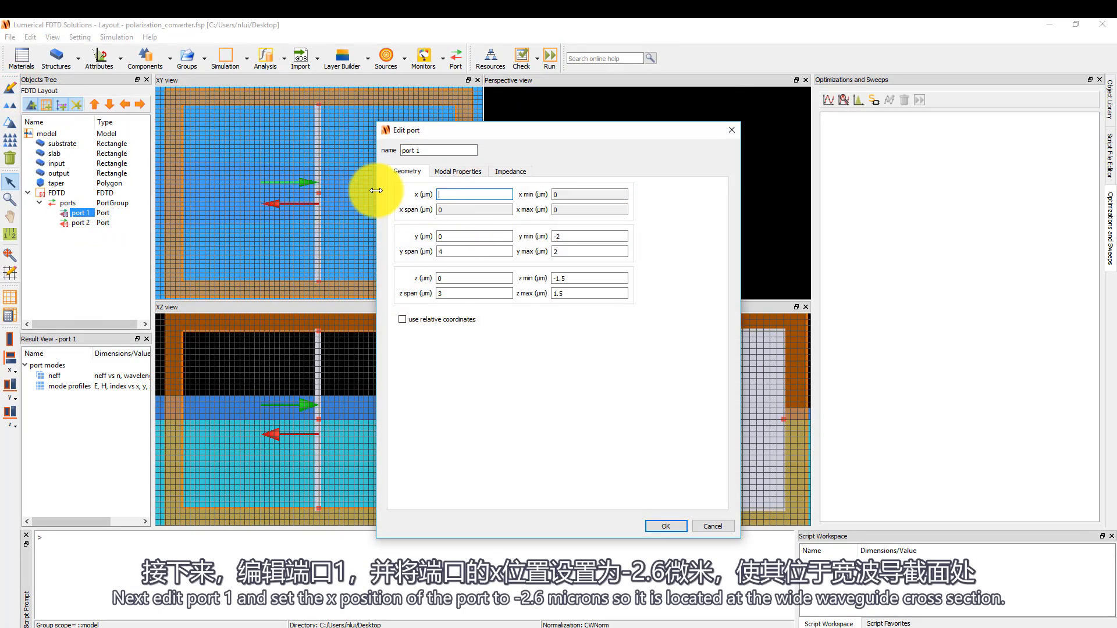
type("-2.6")
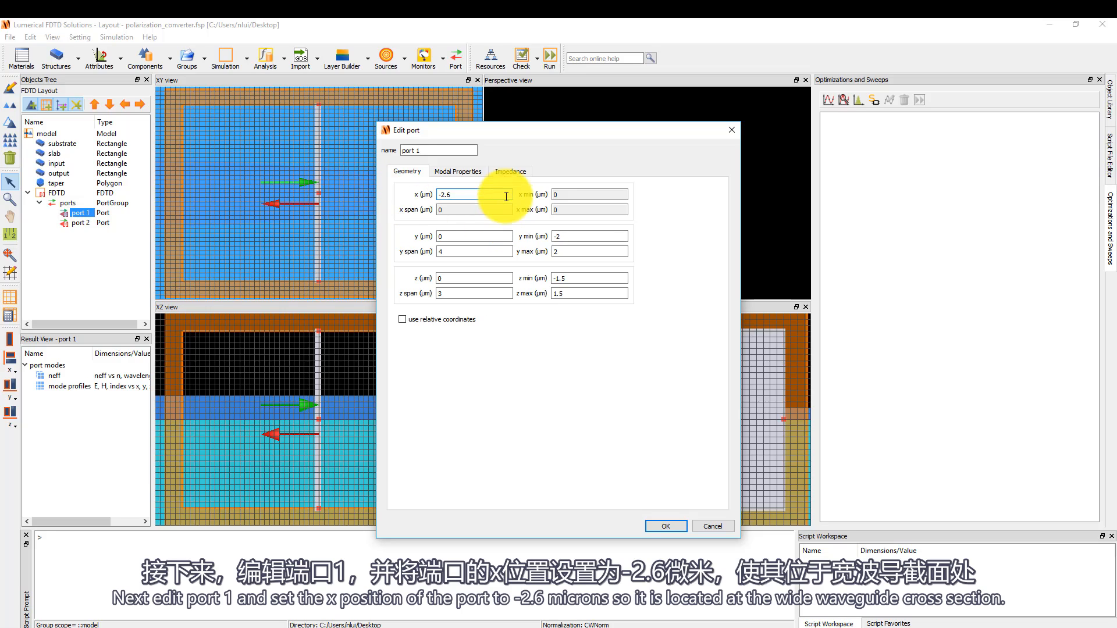
Set port 1's mode selection to user select and calculate its modes.
left_click(466, 172)
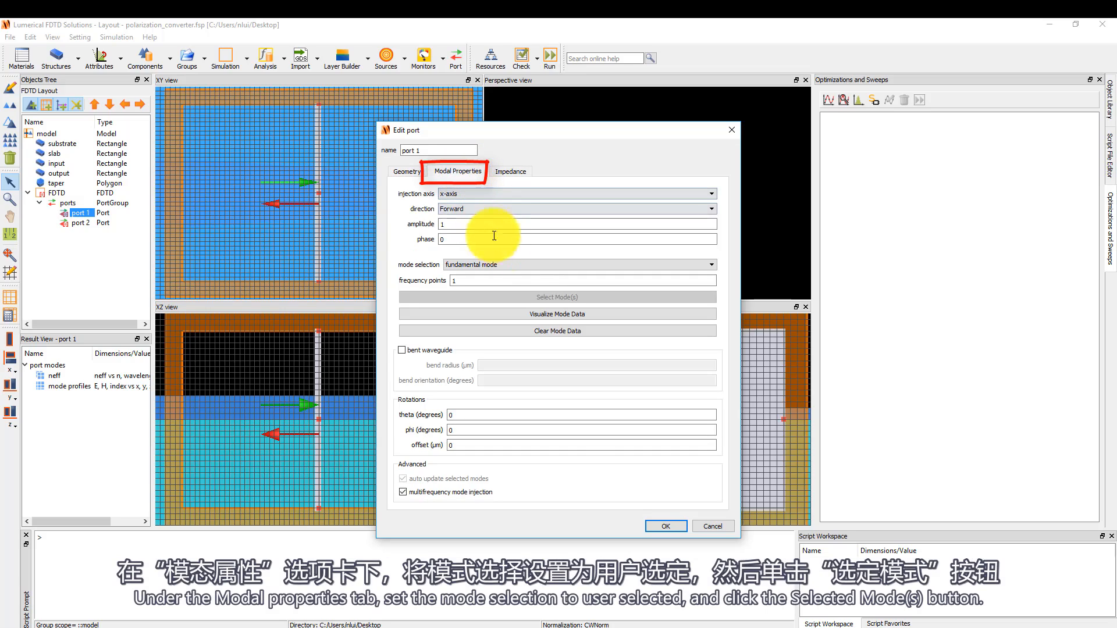
left_click(515, 264)
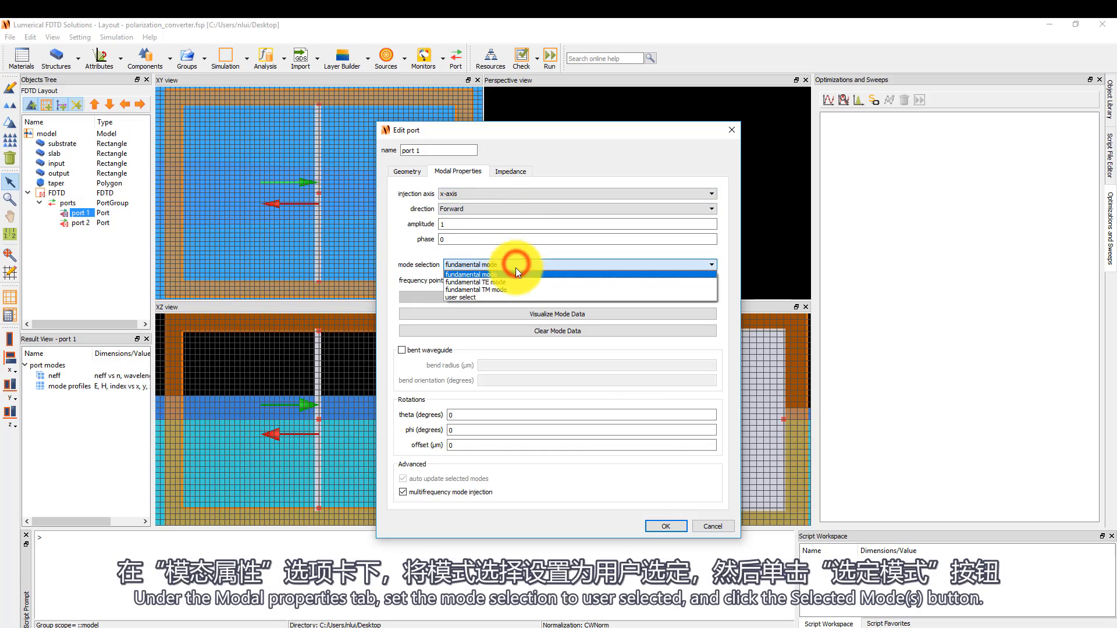
left_click(504, 297)
left_click(600, 298)
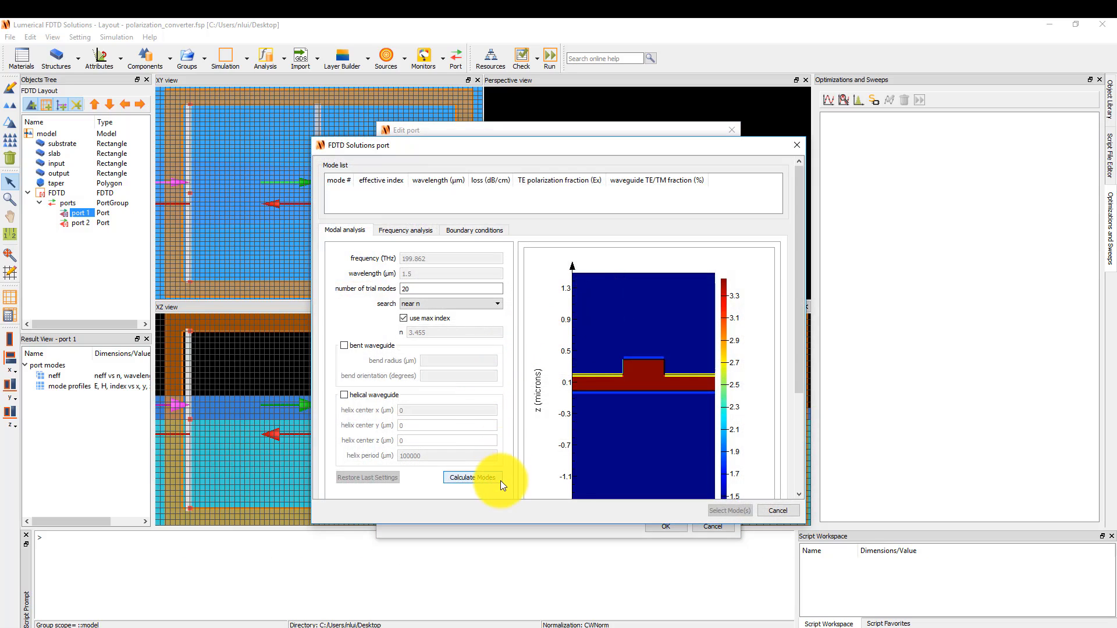
left_click(472, 477)
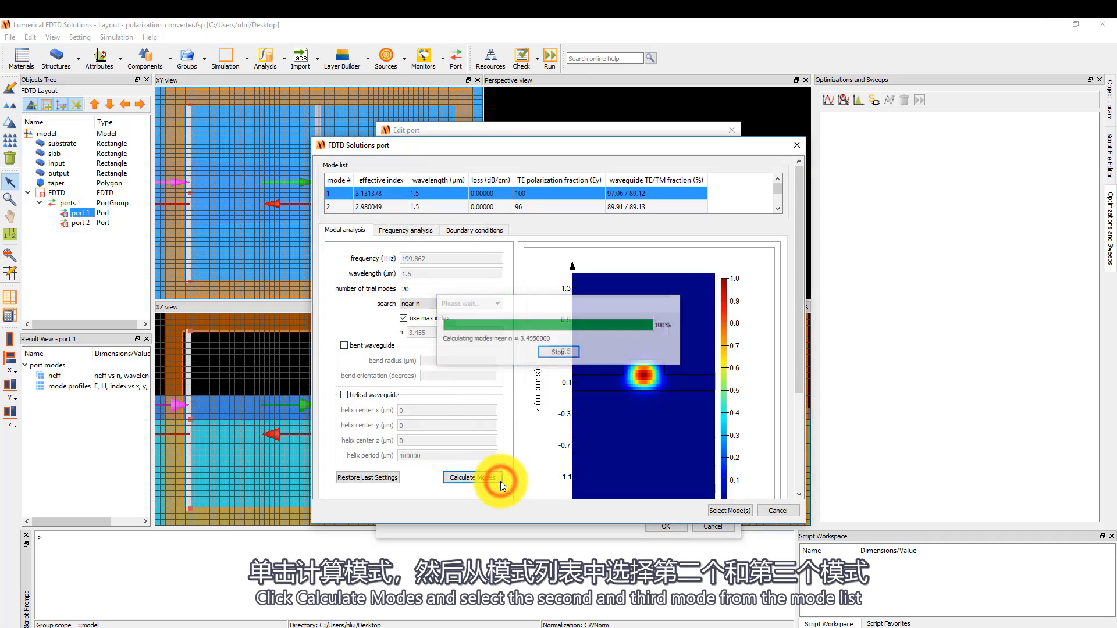
Select modes 2 and 3 together for port 1 and accept the port settings.
left_click(693, 208)
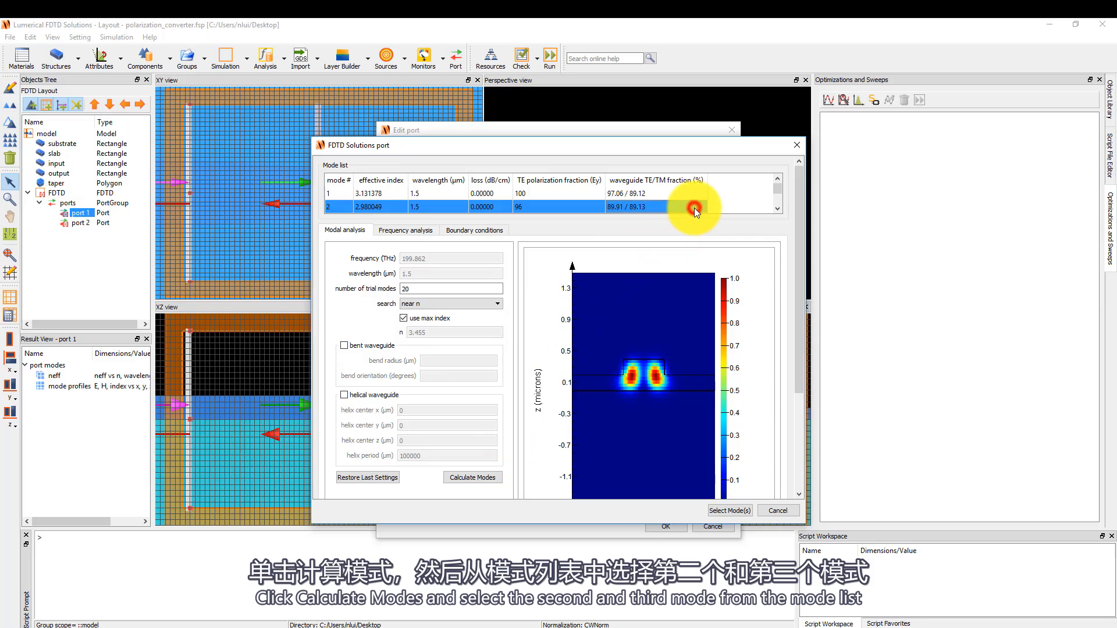
left_click(779, 209)
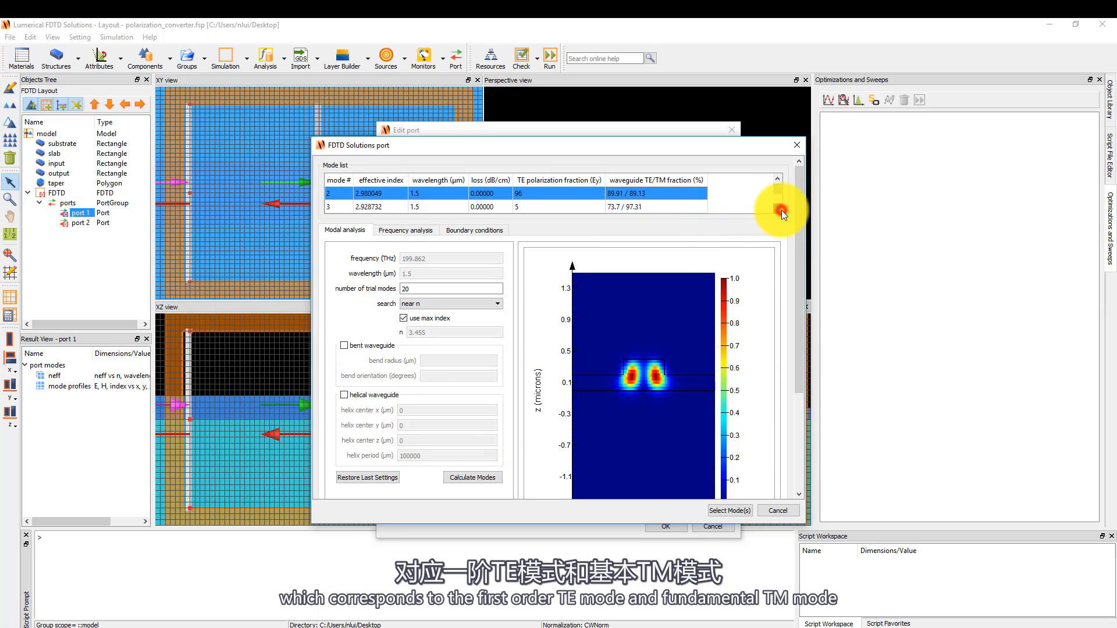
left_click(687, 208, "ctrl")
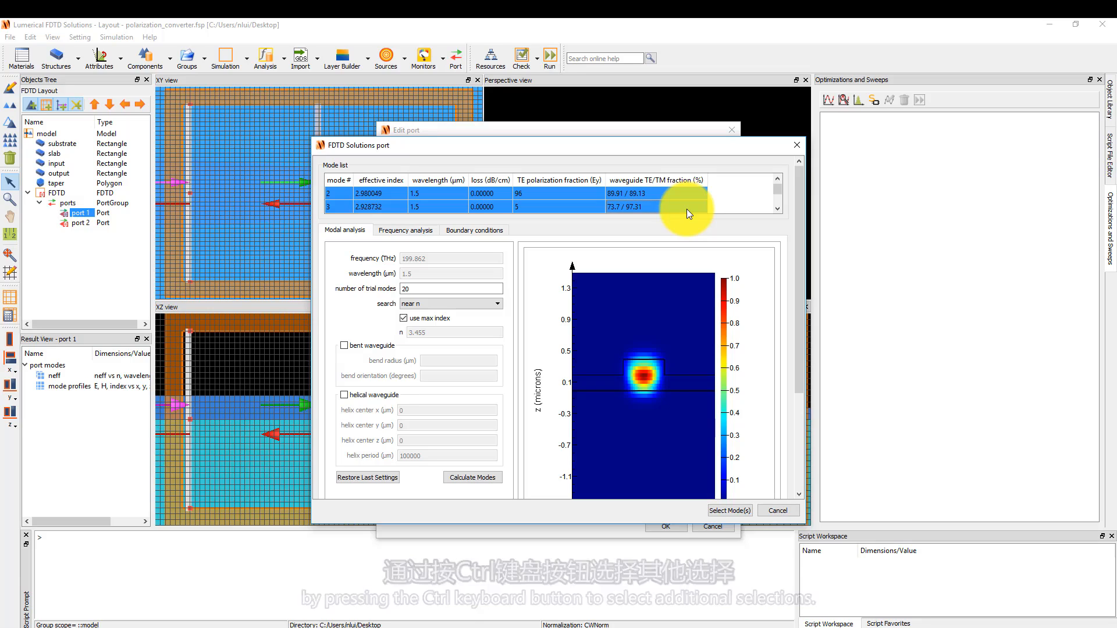
left_click(738, 508)
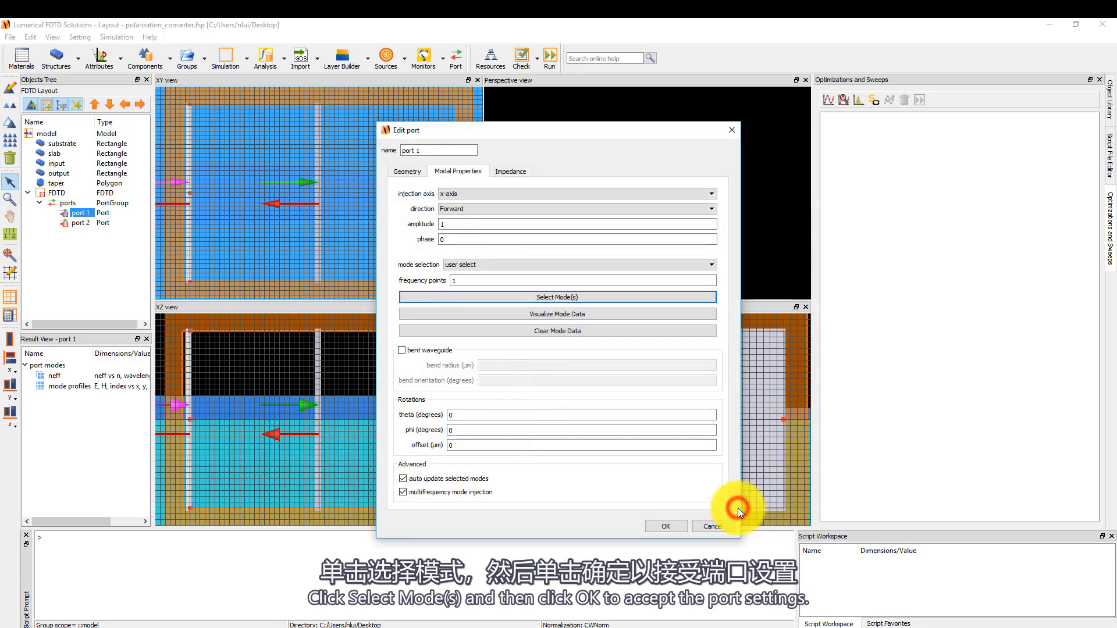
left_click(674, 528)
Edit port 2, setting its x position to 2.6 µm and its injection direction to Backward.
left_click(81, 223)
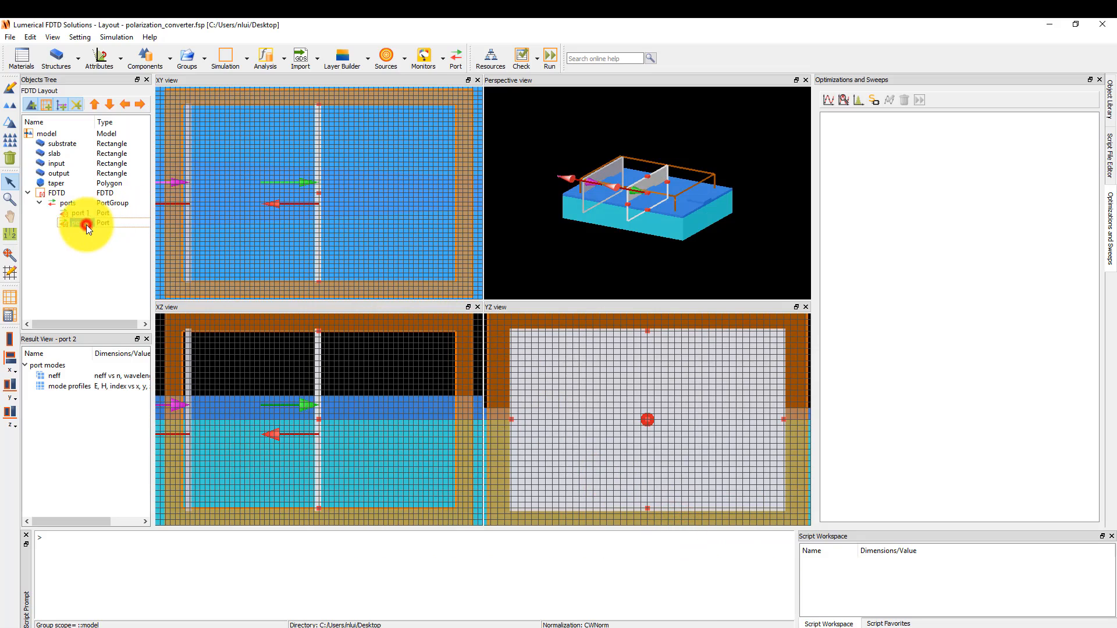
left_click(10, 88)
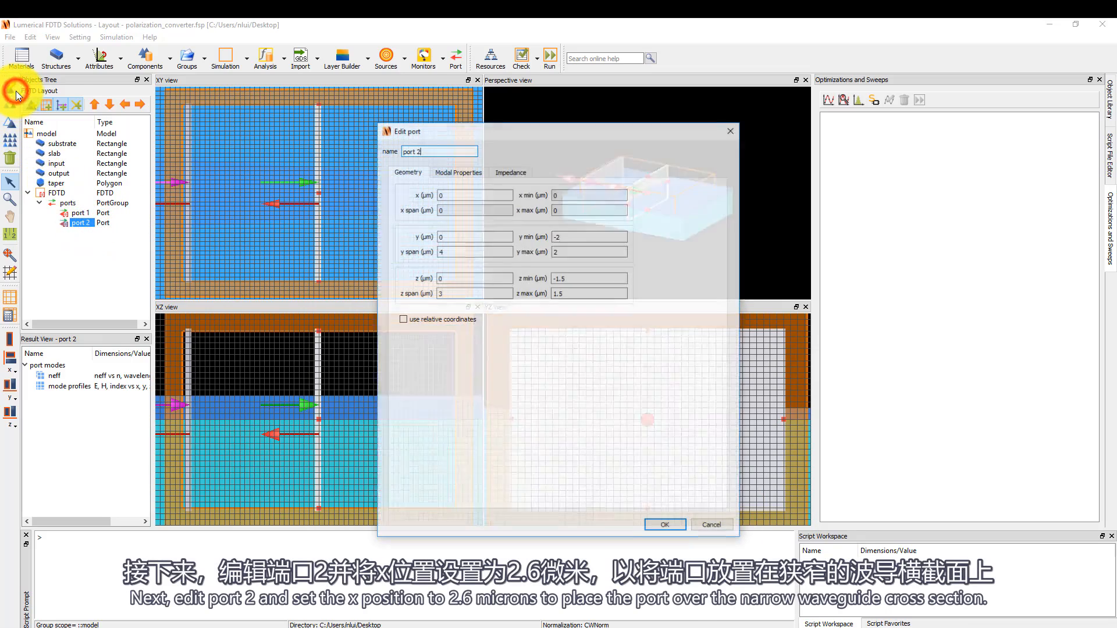
double_click(466, 194)
type("2.6")
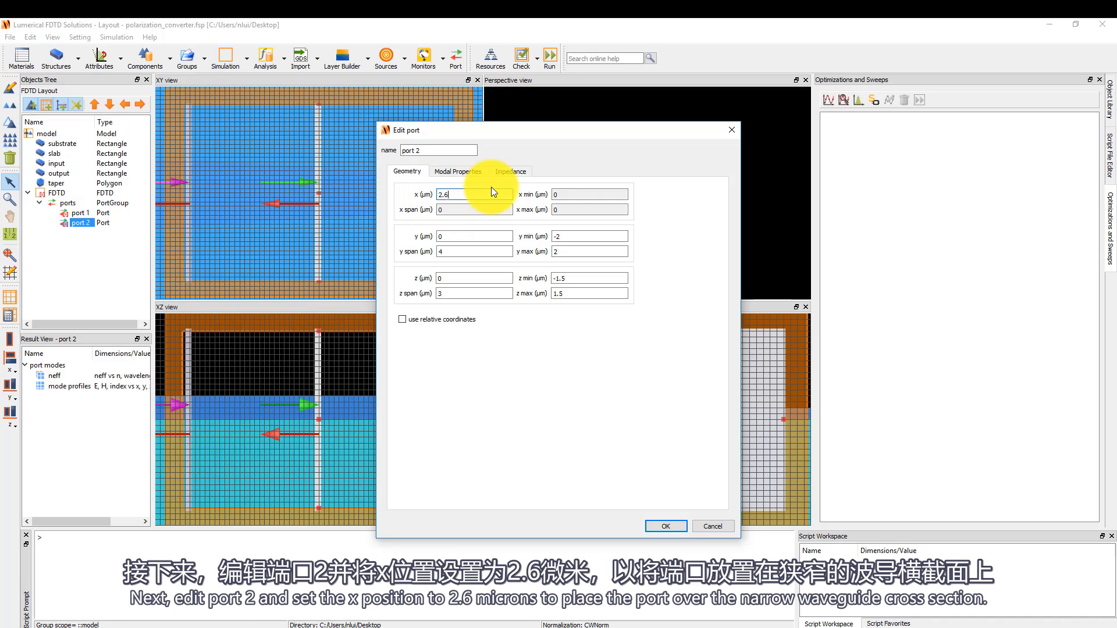
left_click(481, 172)
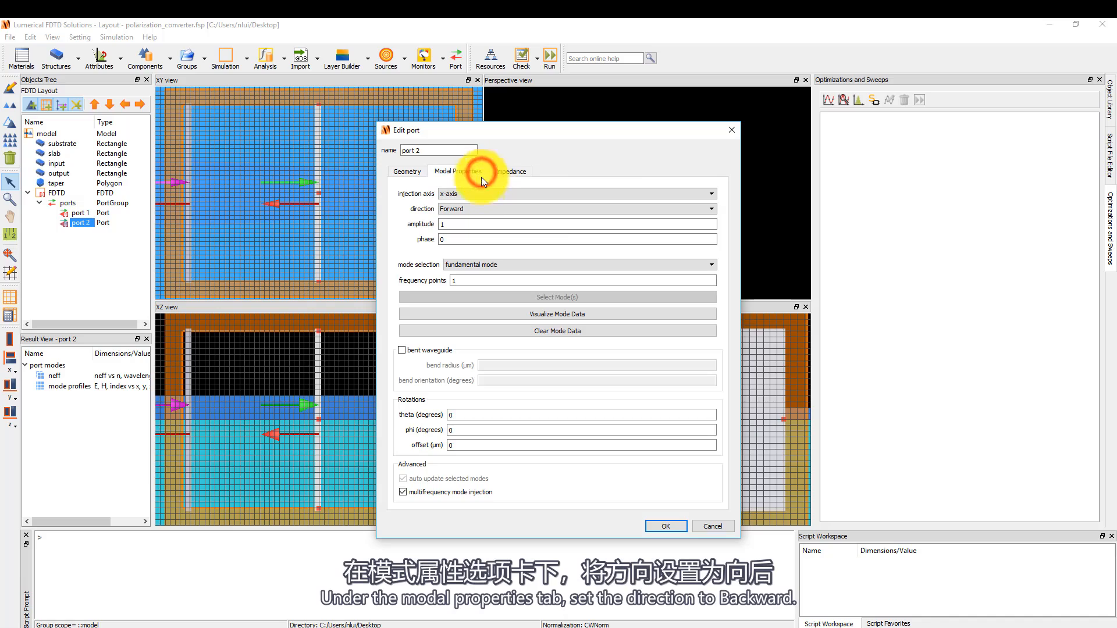
left_click(486, 208)
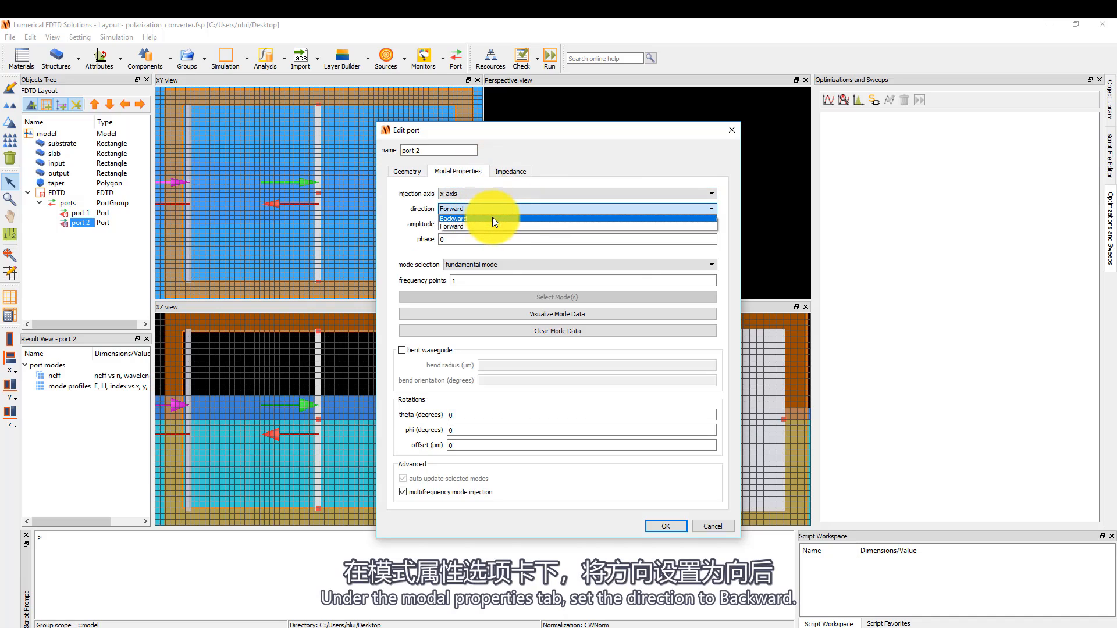
left_click(492, 218)
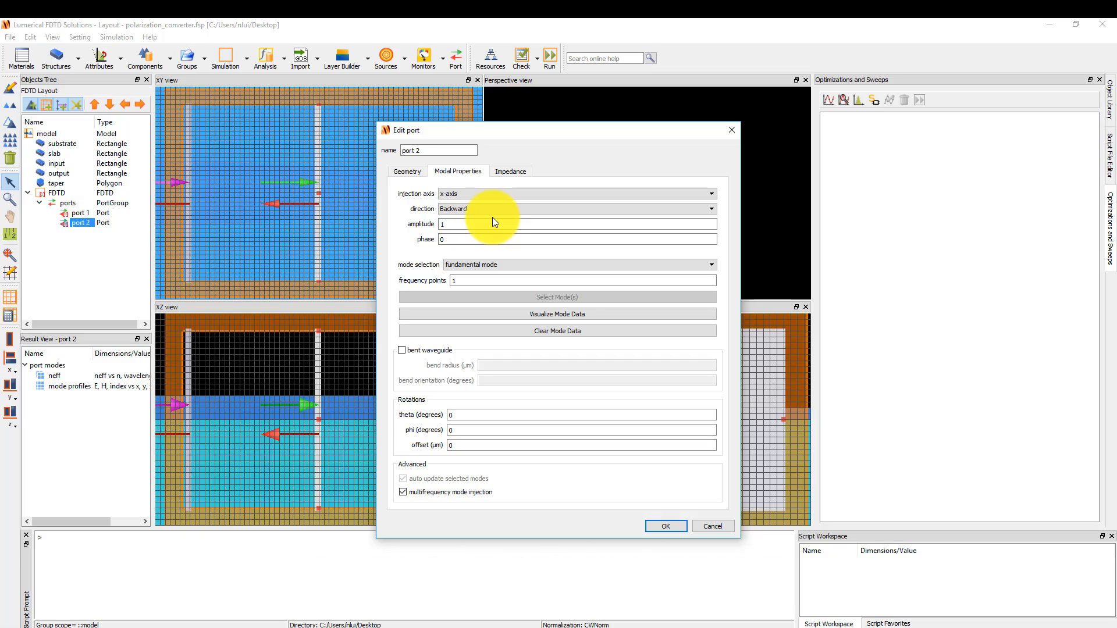
Set port 2's mode selection to user select and calculate its modes.
left_click(507, 265)
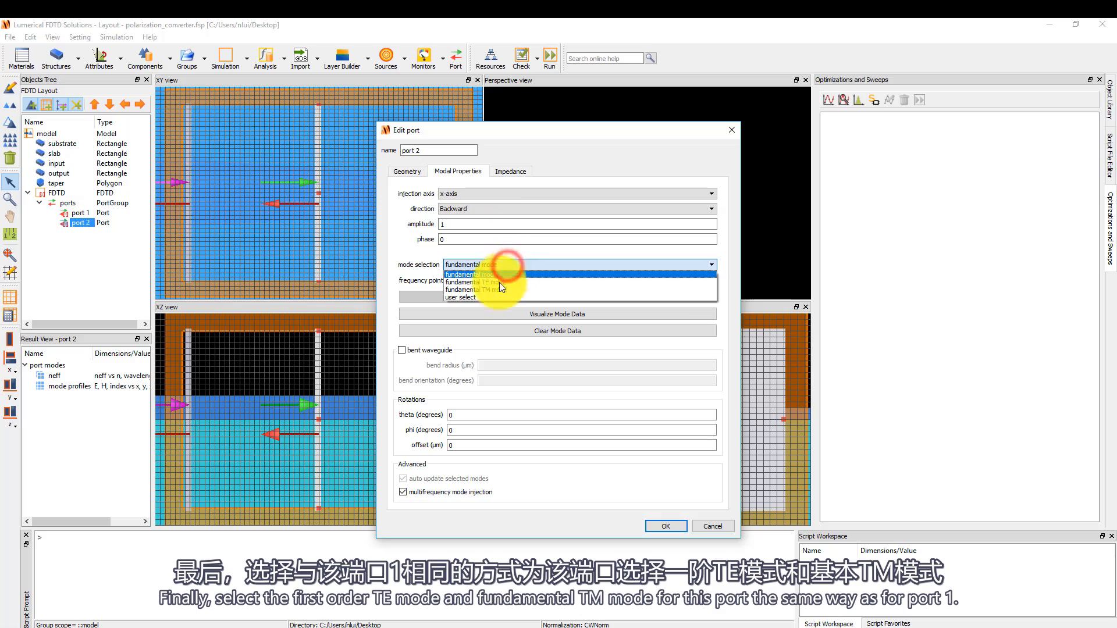
left_click(492, 296)
left_click(522, 297)
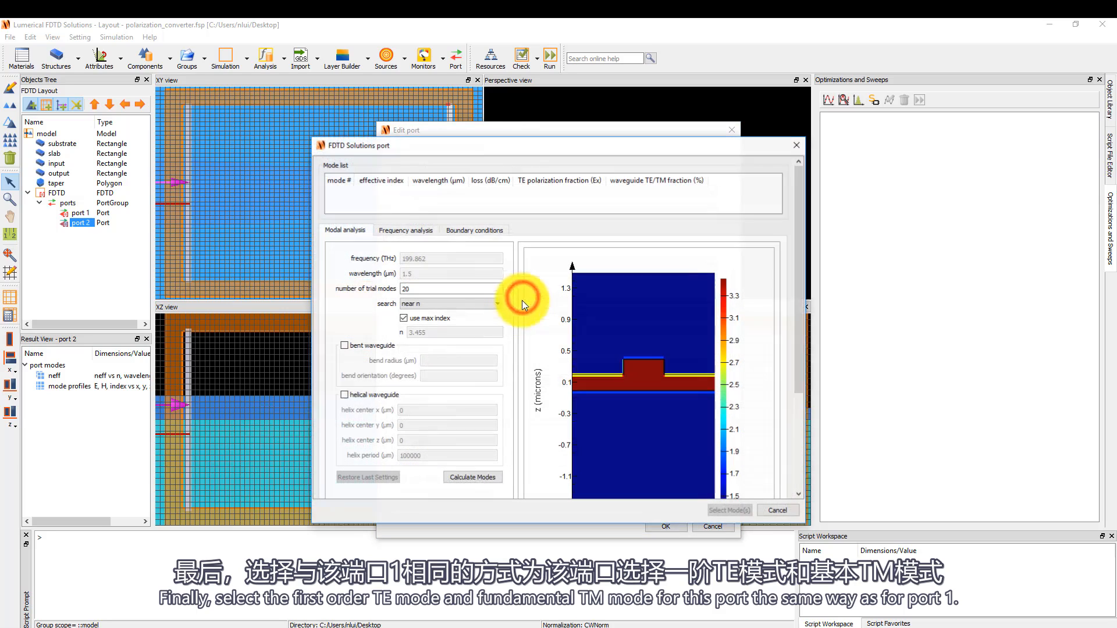
left_click(472, 477)
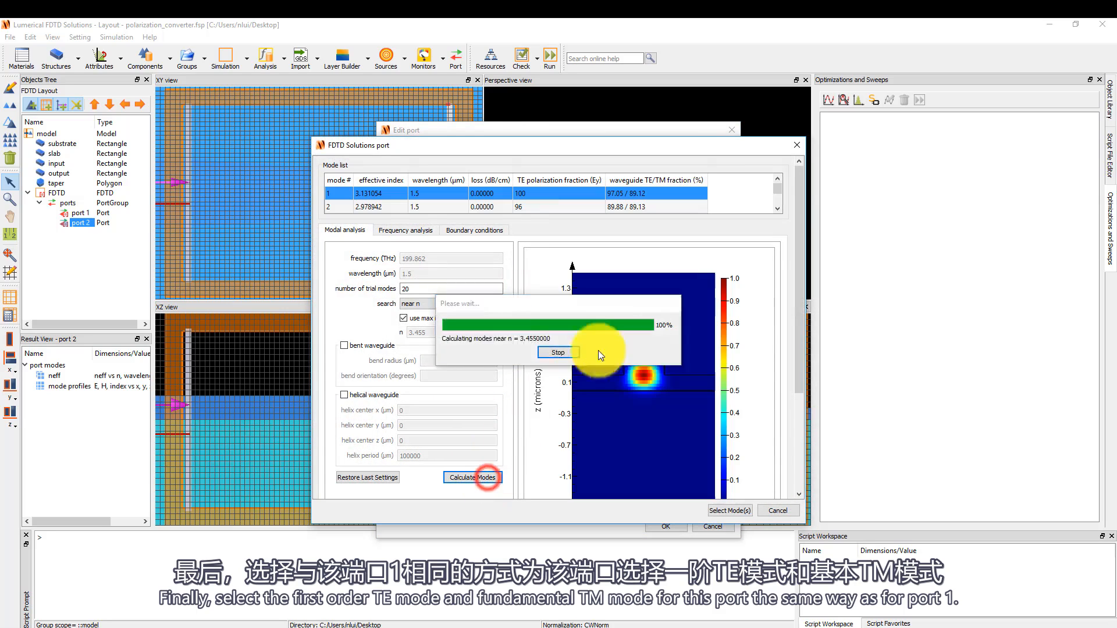
Select modes 2 and 3 together for port 2 and accept the port settings.
left_click(695, 203)
left_click(777, 208)
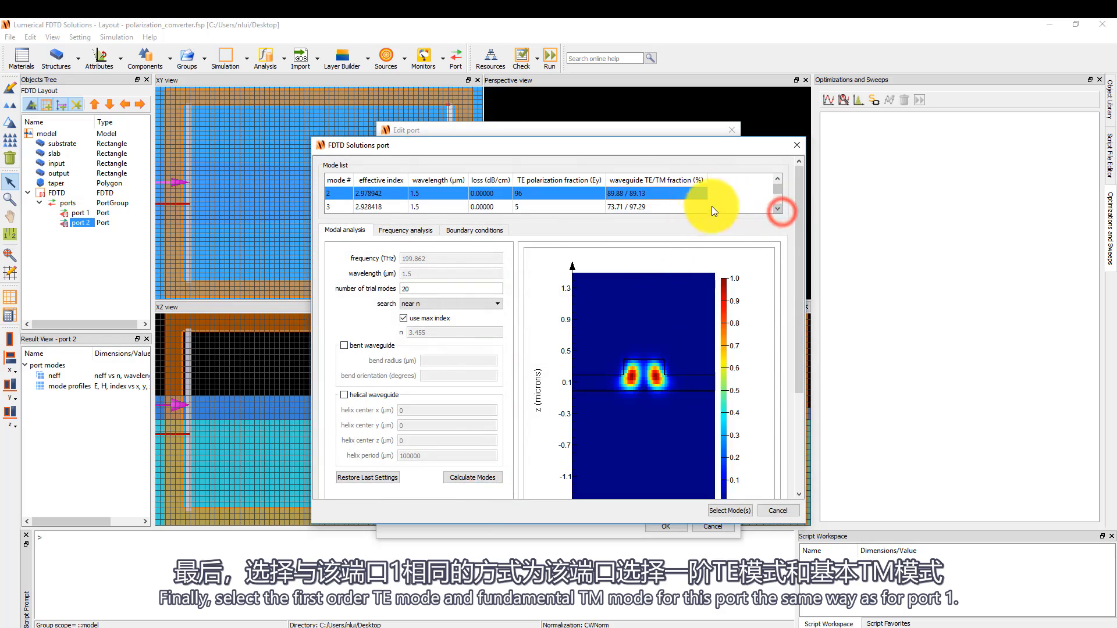
left_click(682, 207, "ctrl")
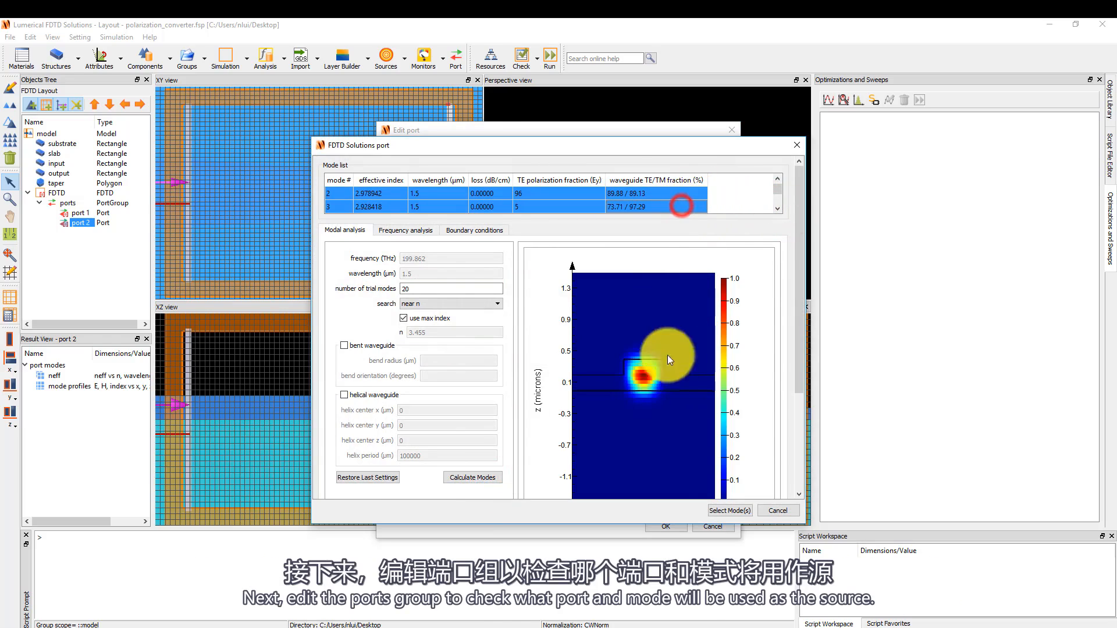
left_click(731, 510)
left_click(666, 526)
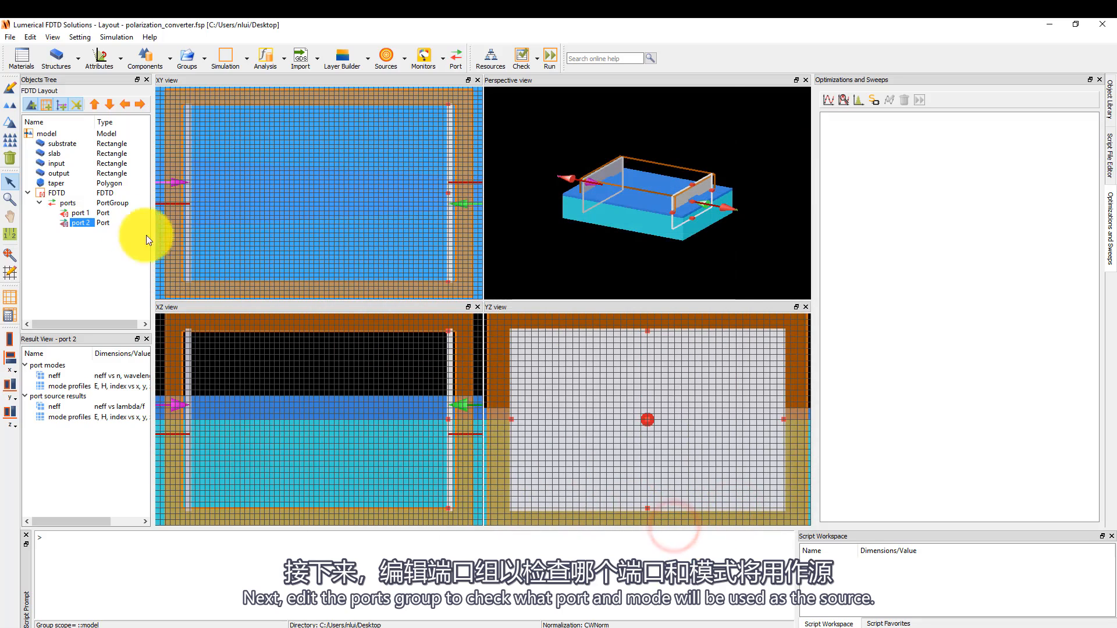
Edit the ports group so that port 1 injects mode 2 as the source, and accept the settings.
left_click(68, 203)
left_click(6, 89)
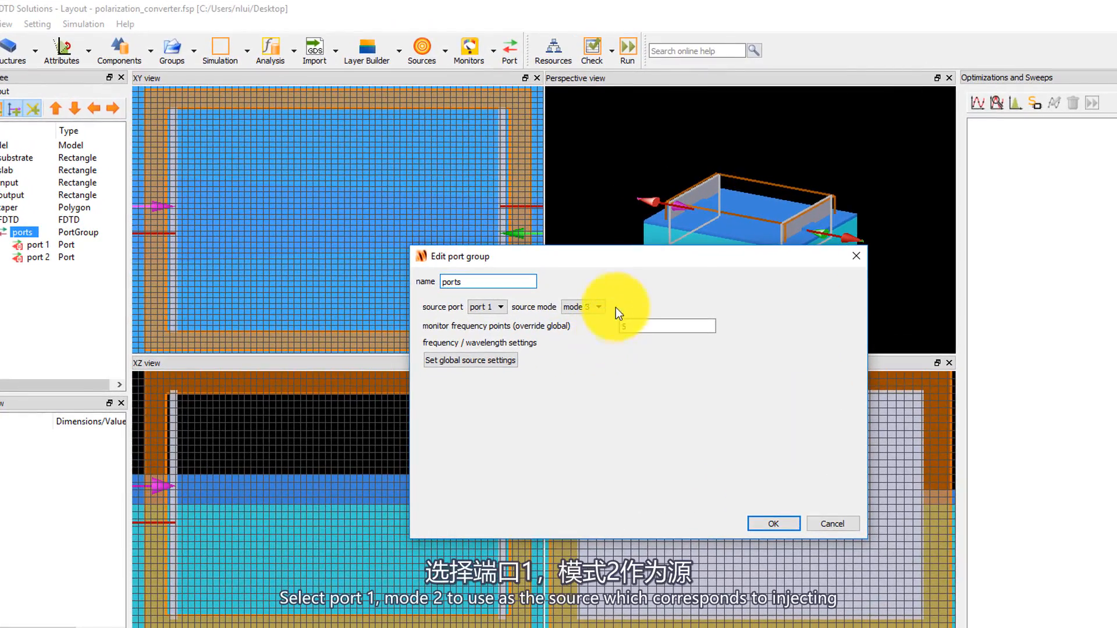
left_click(599, 307)
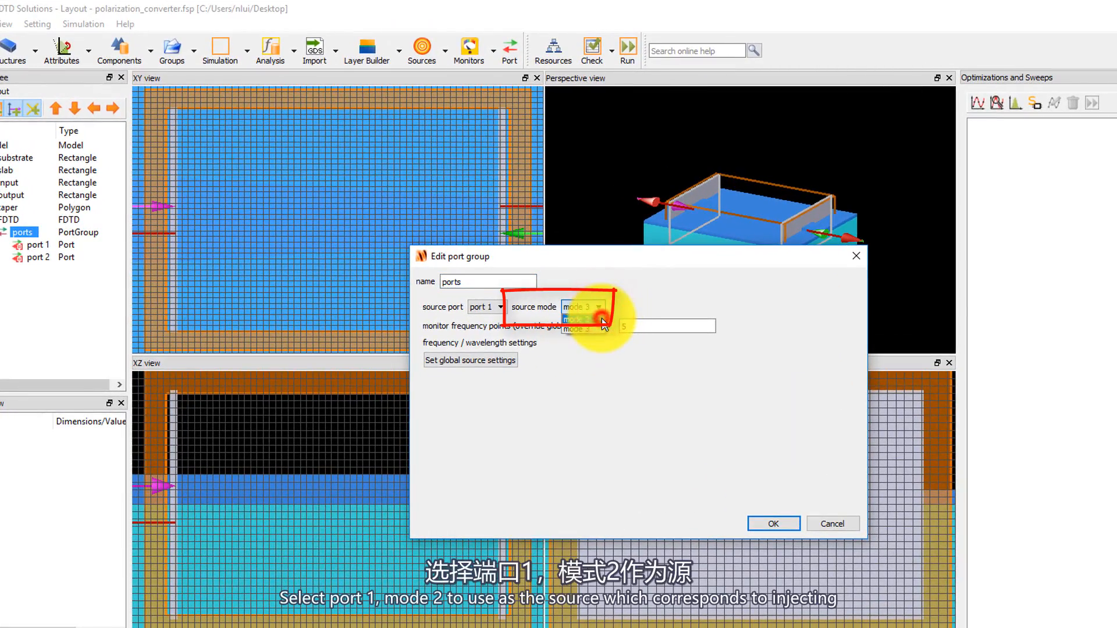
left_click(602, 319)
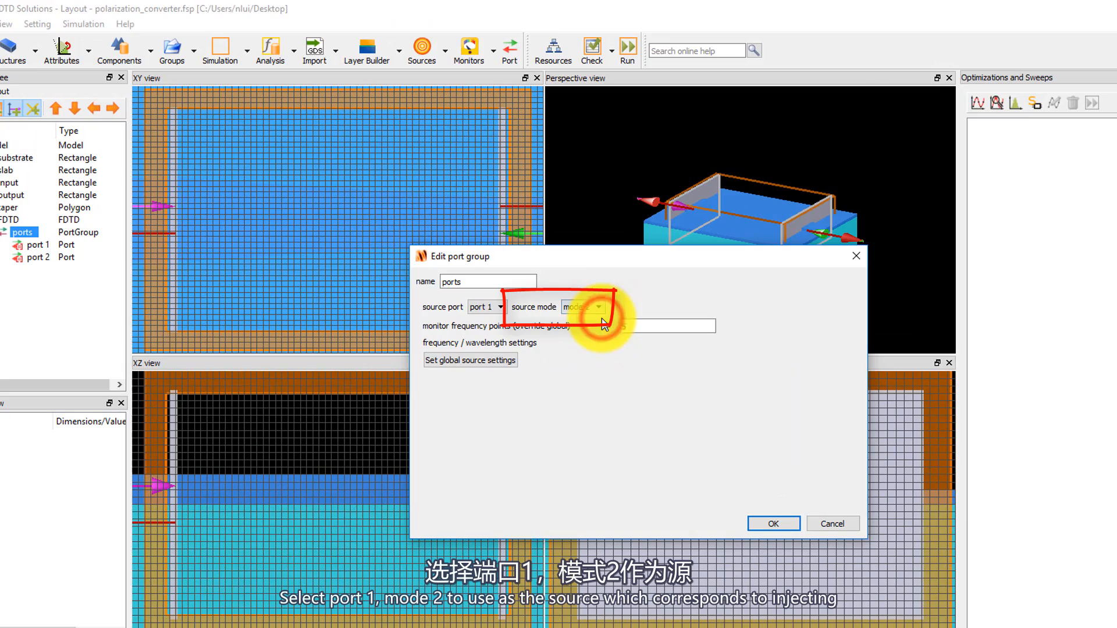
left_click(763, 521)
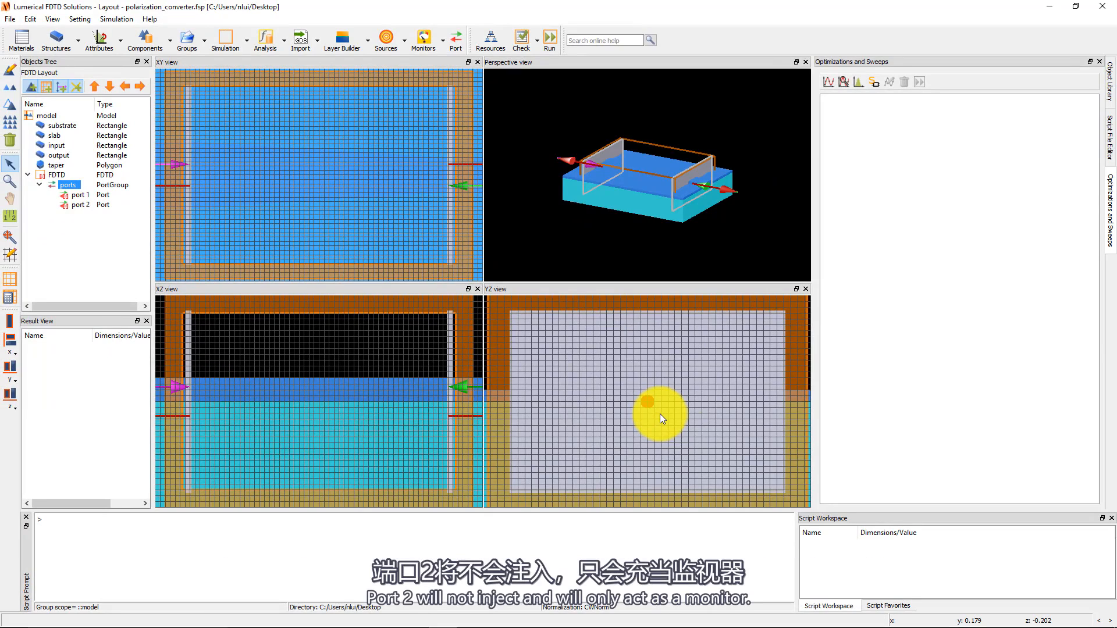
Run the FDTD simulation and bring up the list of available results for port 1.
left_click(82, 197)
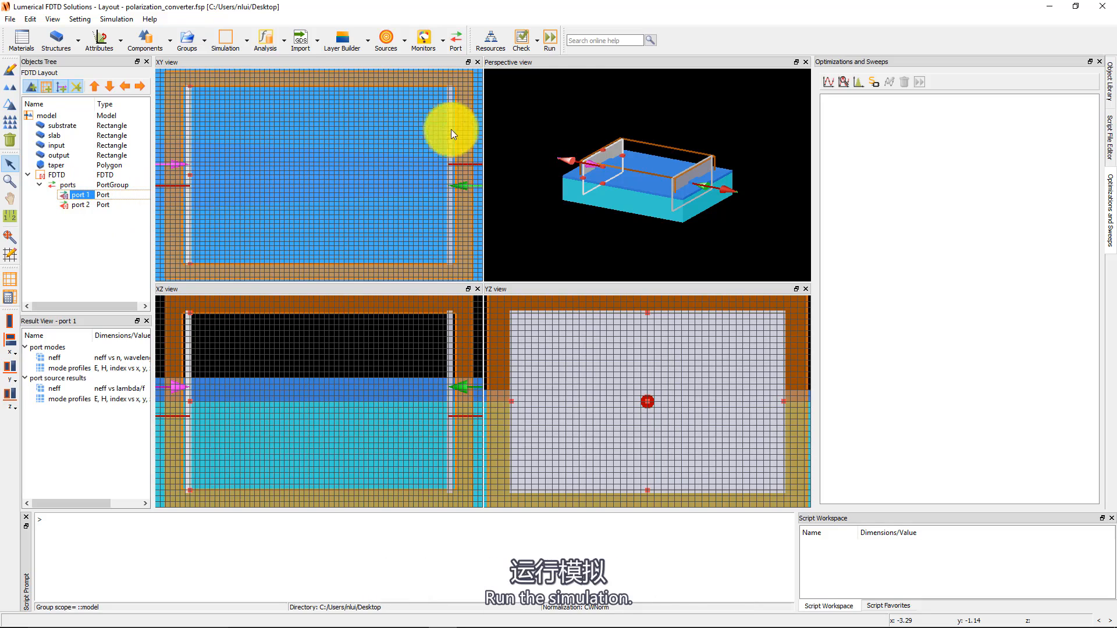
left_click(549, 49)
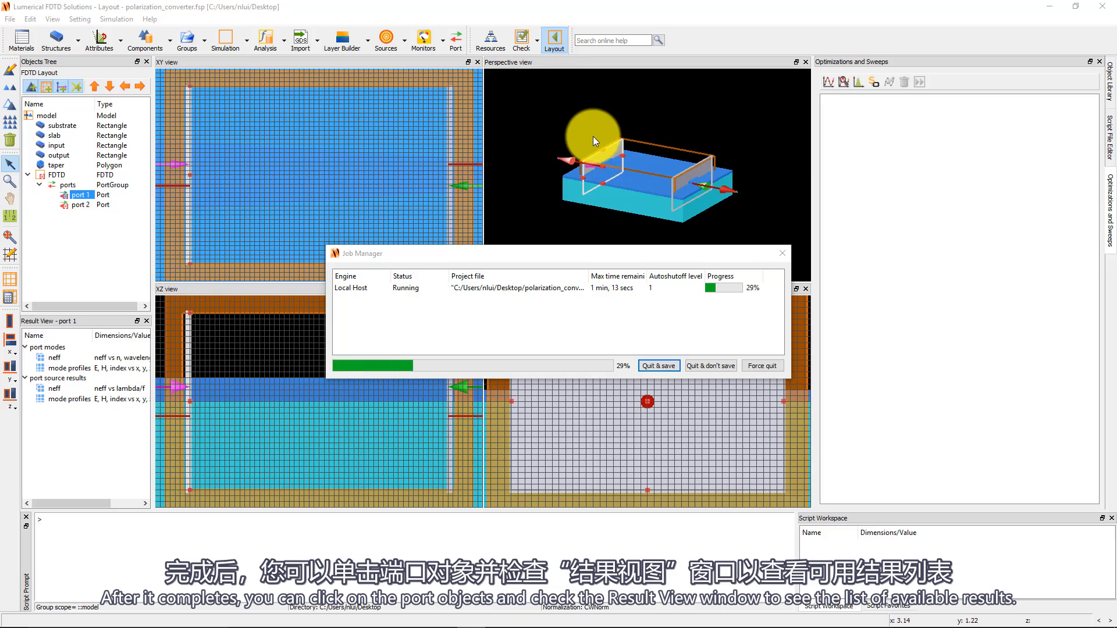
left_click(28, 180)
left_click(39, 190)
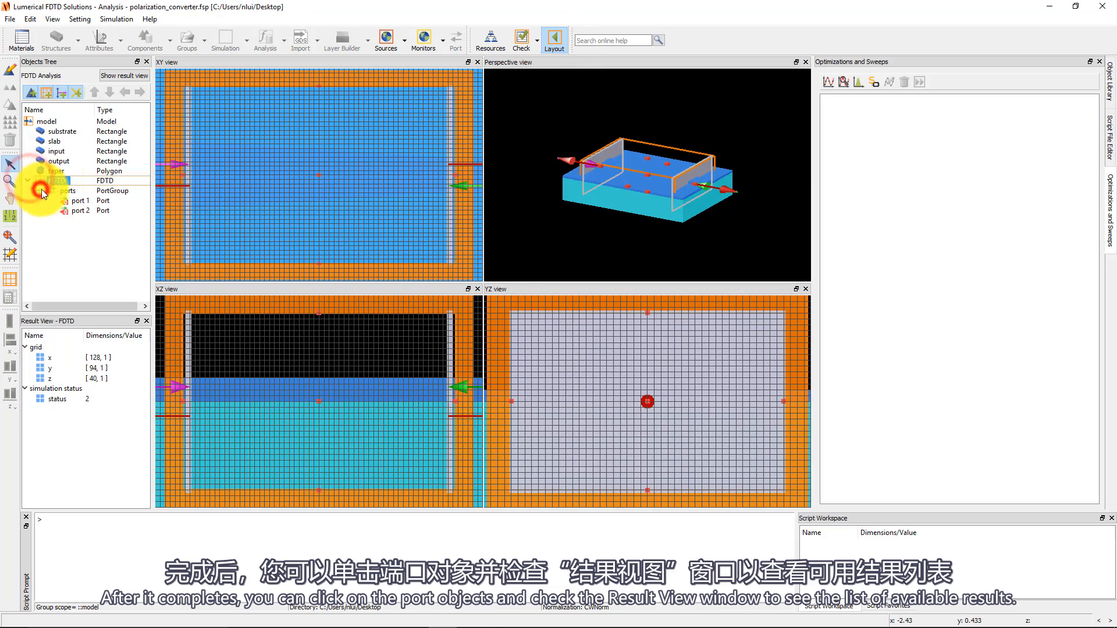
left_click(86, 203)
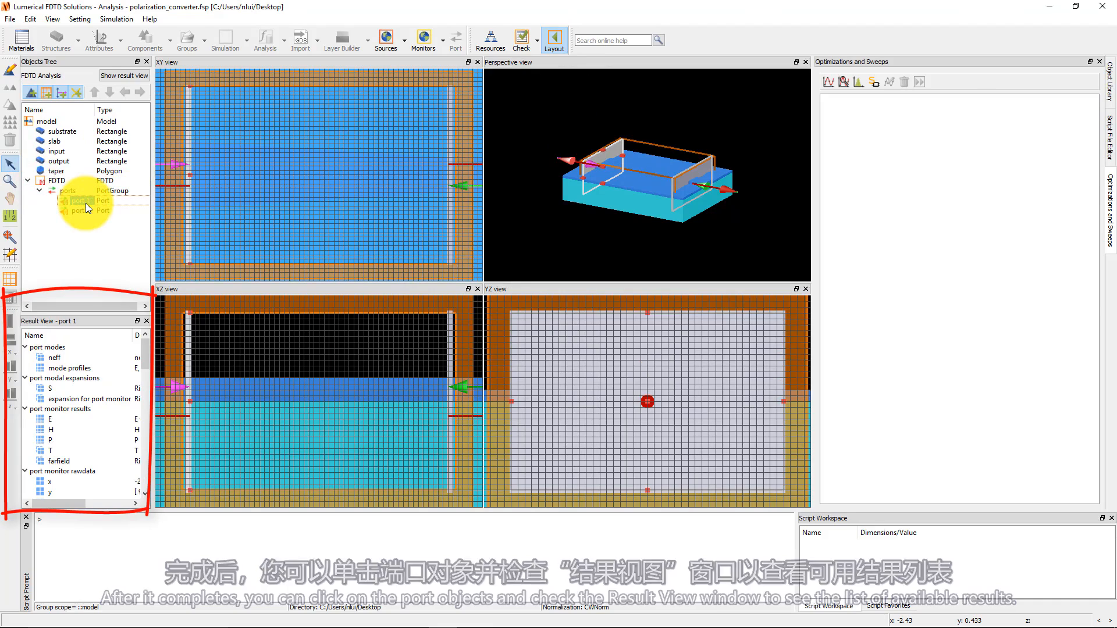
Visualize the S result from port 2's modal expansions in a new visualizer.
left_click(84, 211)
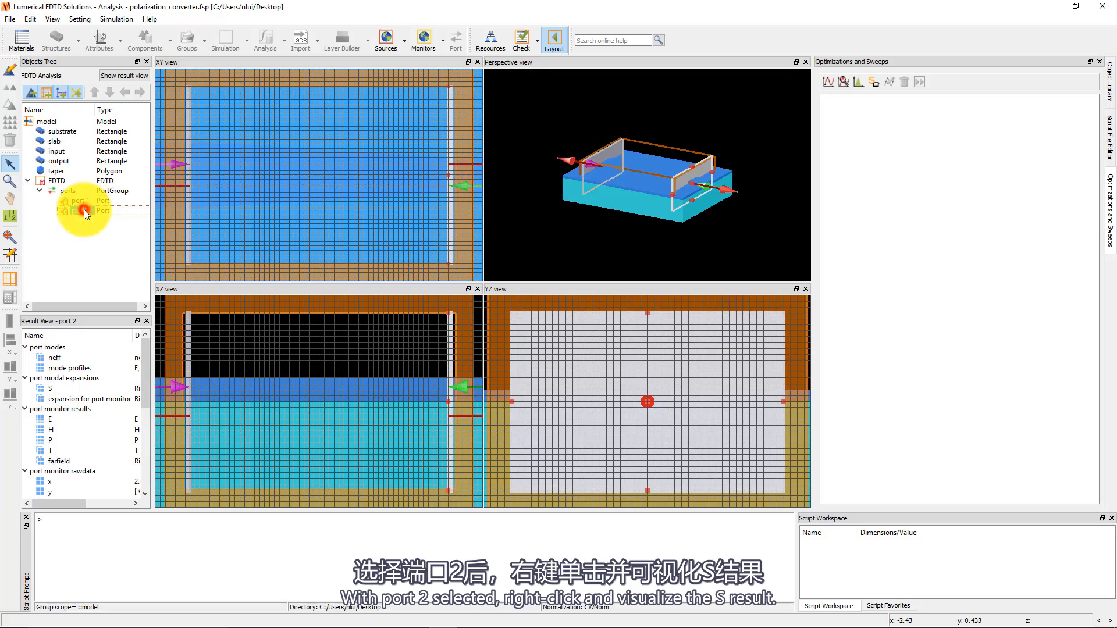
right_click(48, 389)
mouse_move(102, 410)
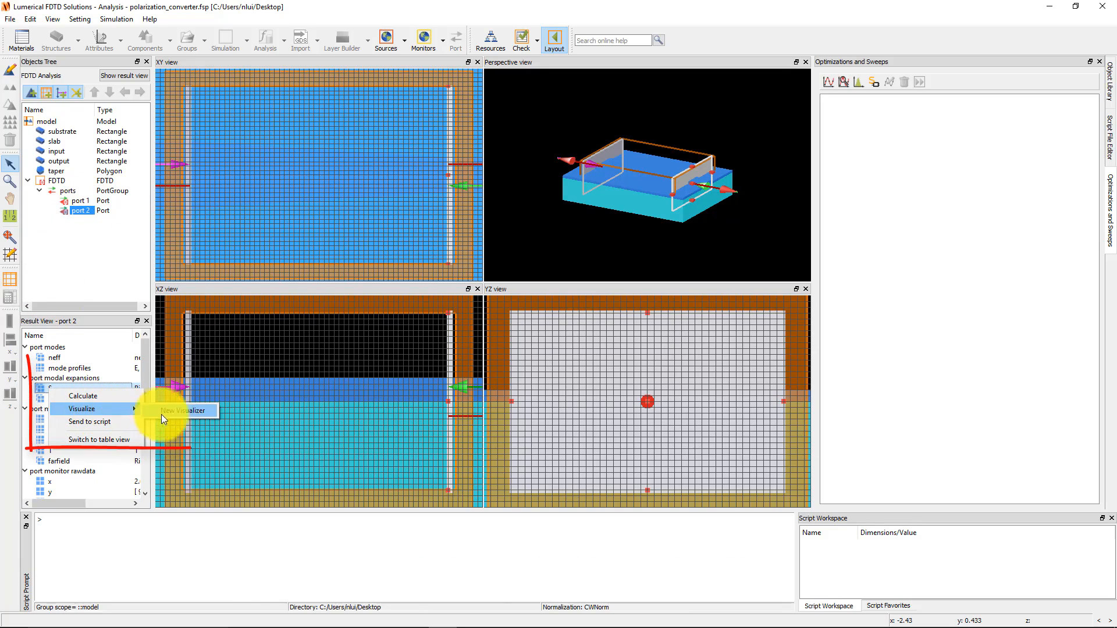
left_click(183, 411)
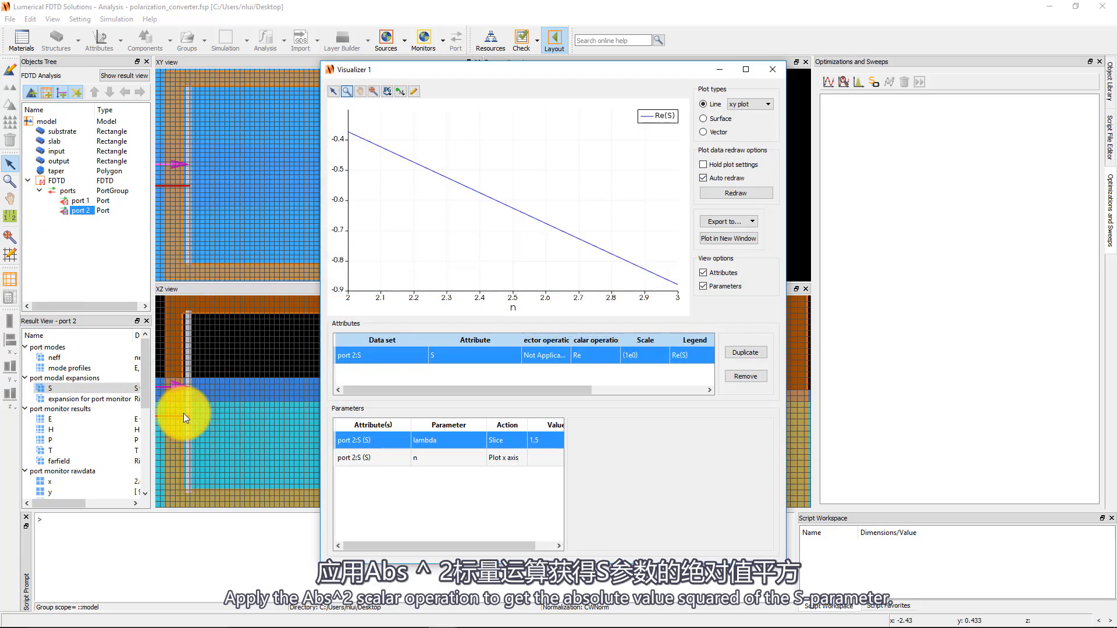
Apply the Abs^2 scalar operation to port 2's S result and move the plot legend clear of the curve.
left_click(591, 356)
left_click(591, 413)
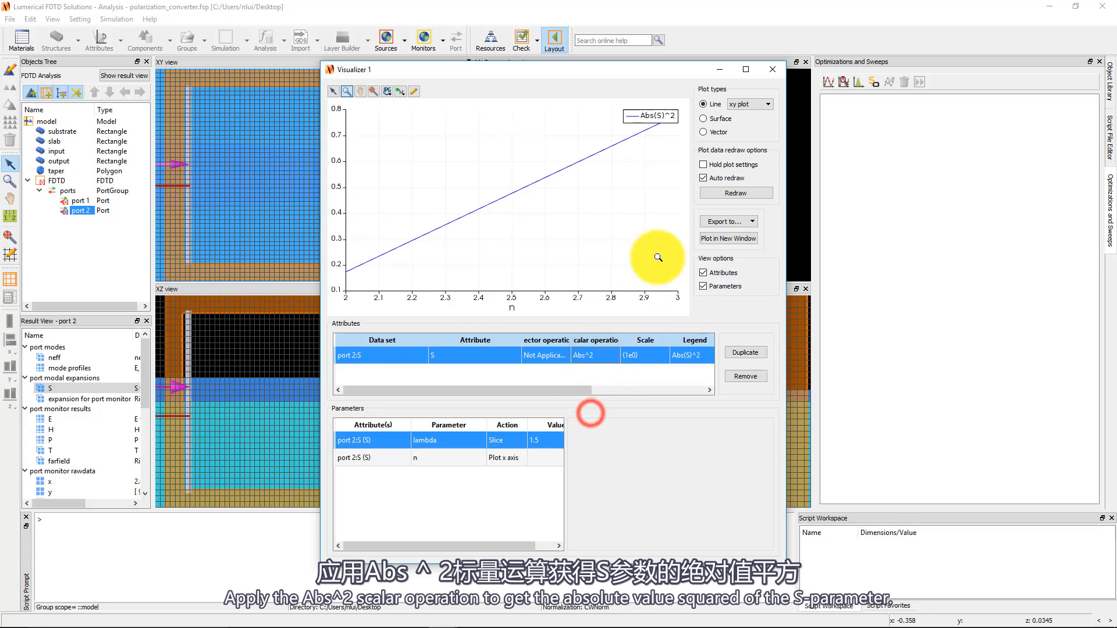
left_click_drag(667, 117, 656, 173)
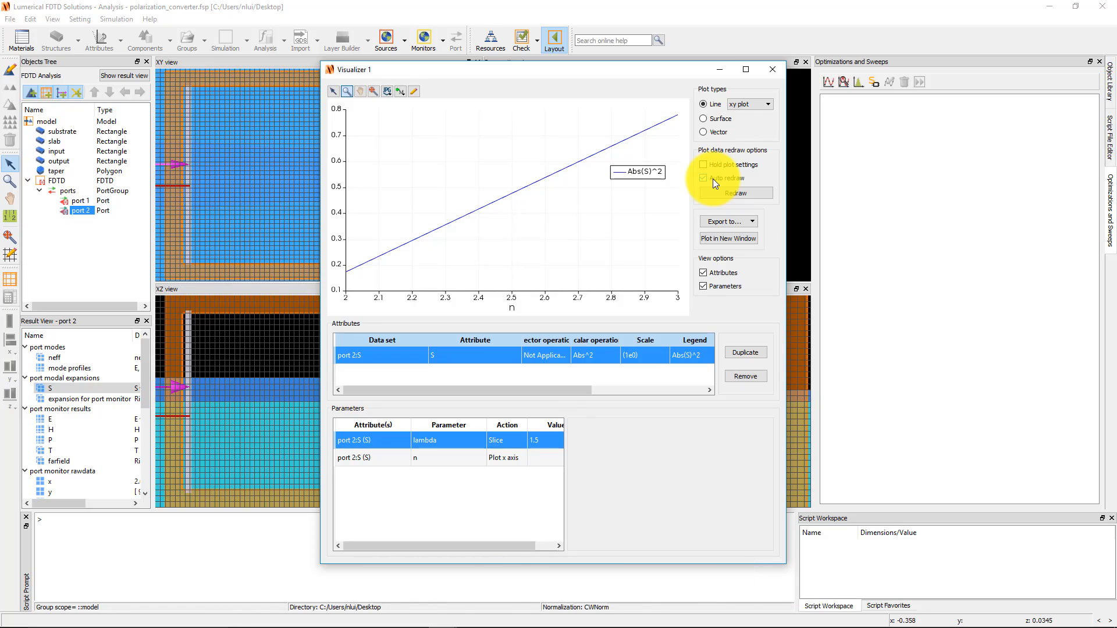
Plot port 2's electric field E and total transmission T from the port monitor results, each in a new visualizer.
right_click(53, 420)
mouse_move(98, 430)
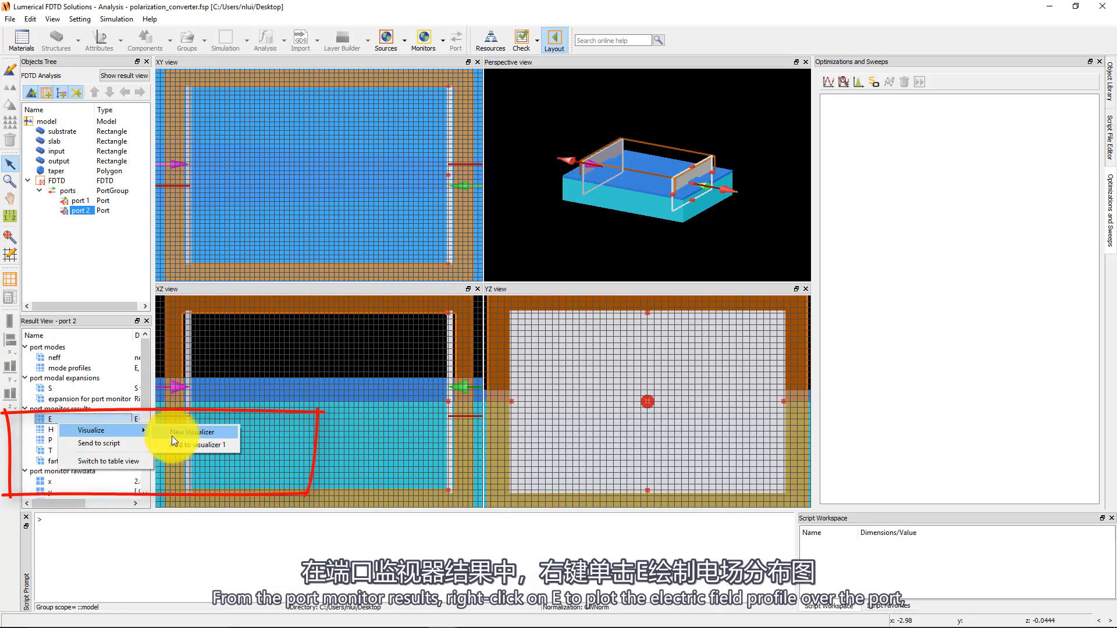
left_click(176, 434)
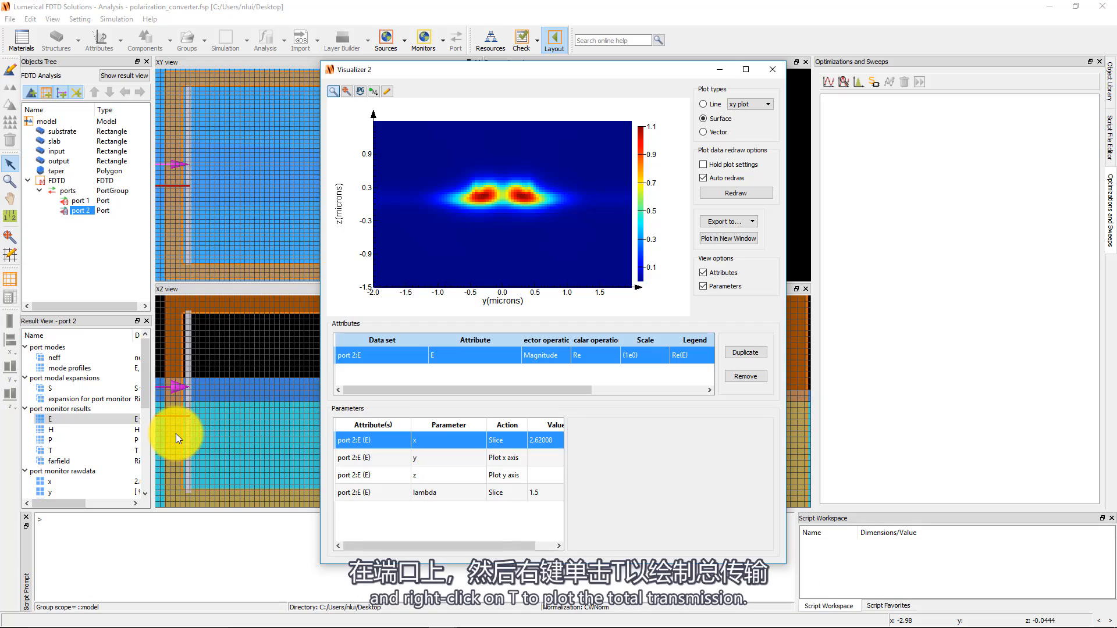
right_click(63, 449)
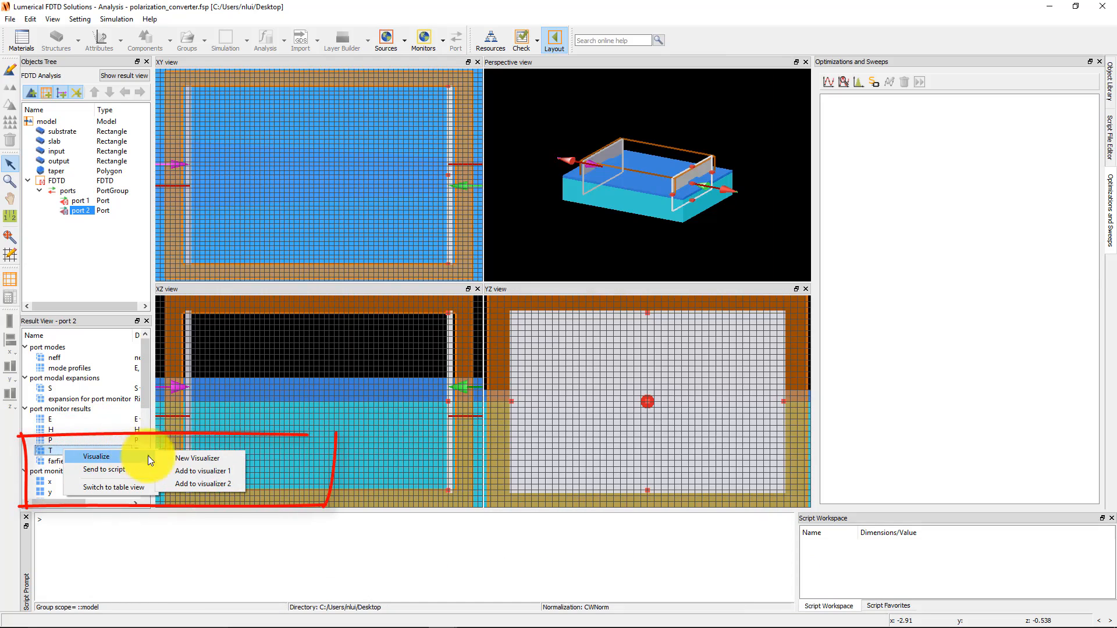
left_click(172, 454)
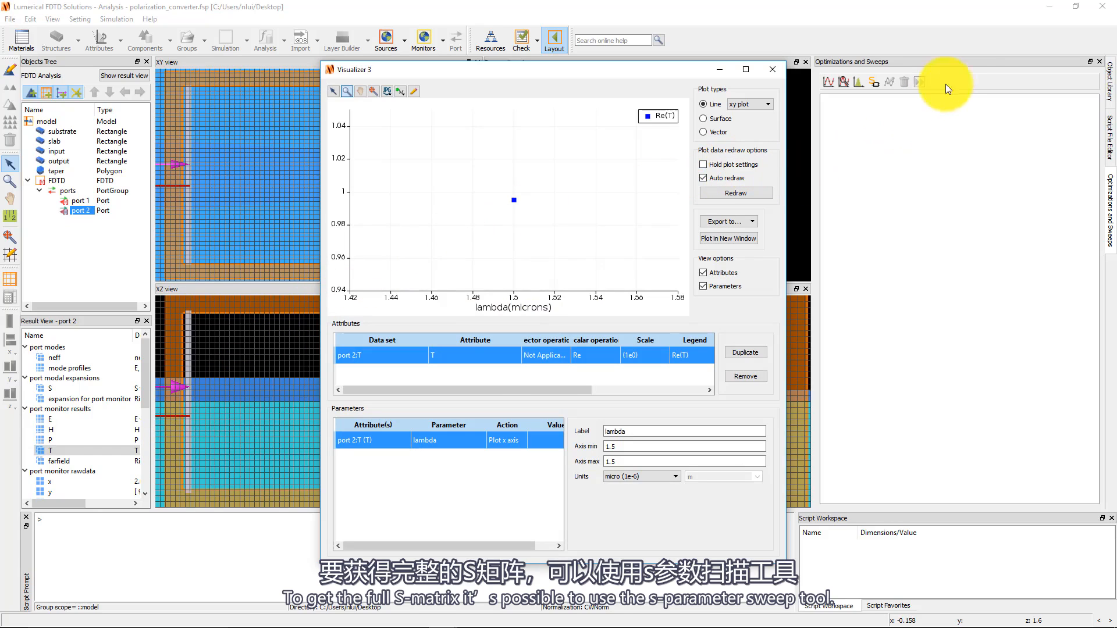
Add an s-parameter sweep that excites all ports, accept its default port and mode table, and run it.
left_click(965, 60)
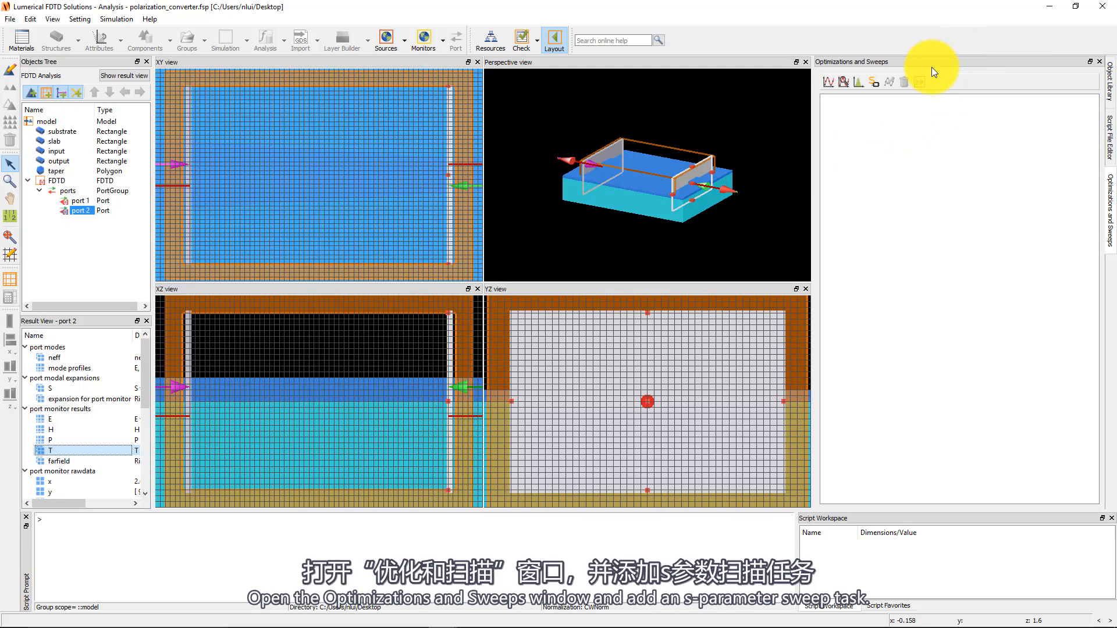
left_click(874, 85)
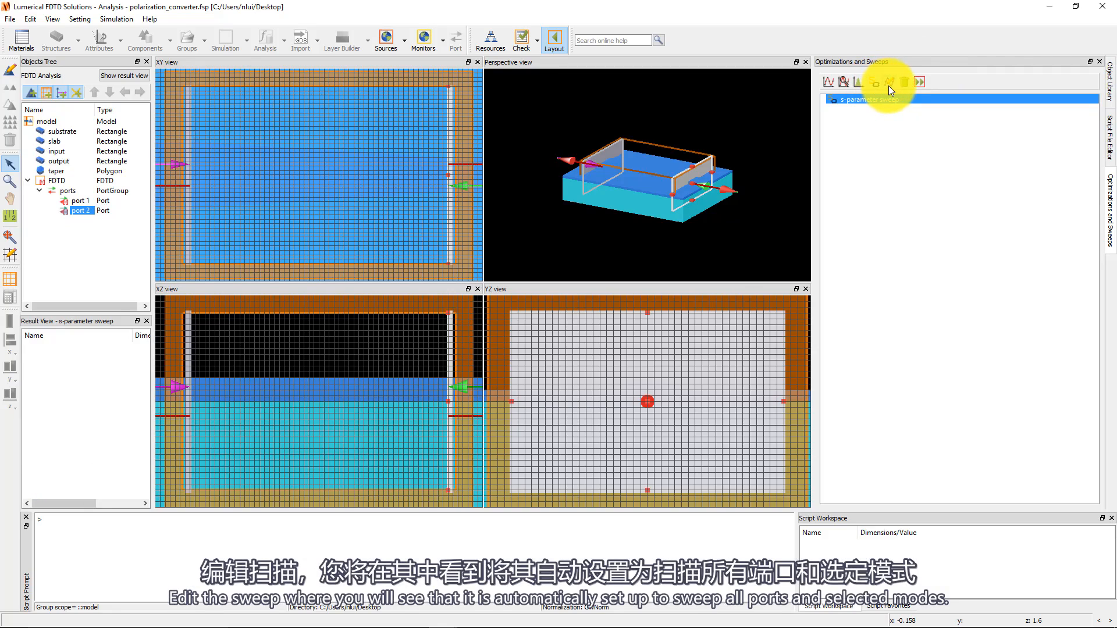
left_click(889, 84)
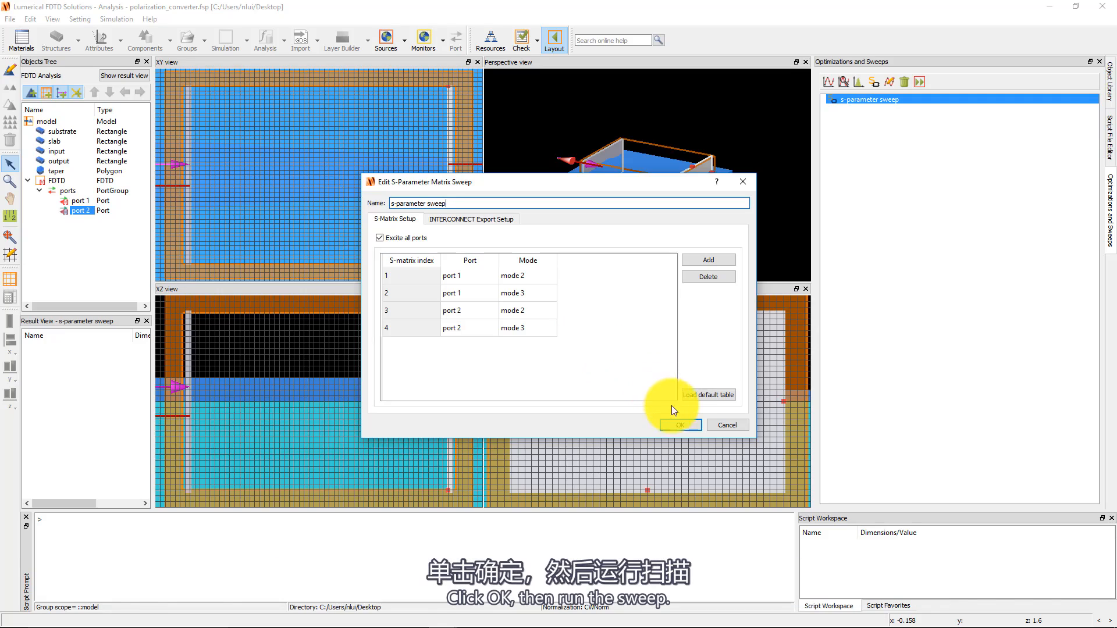
left_click(680, 424)
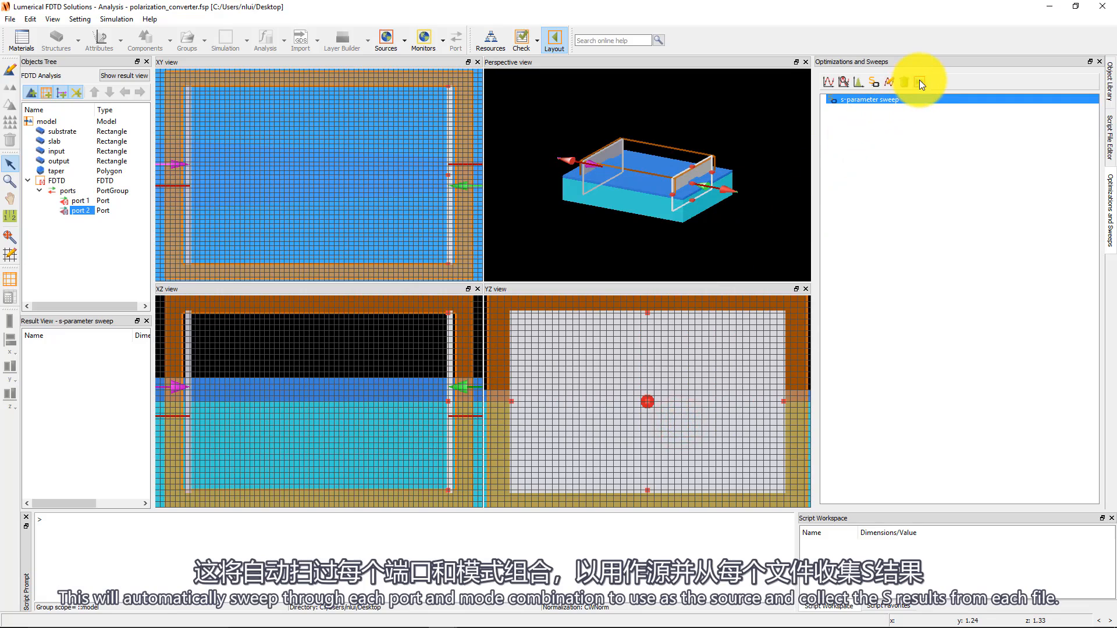
left_click(919, 82)
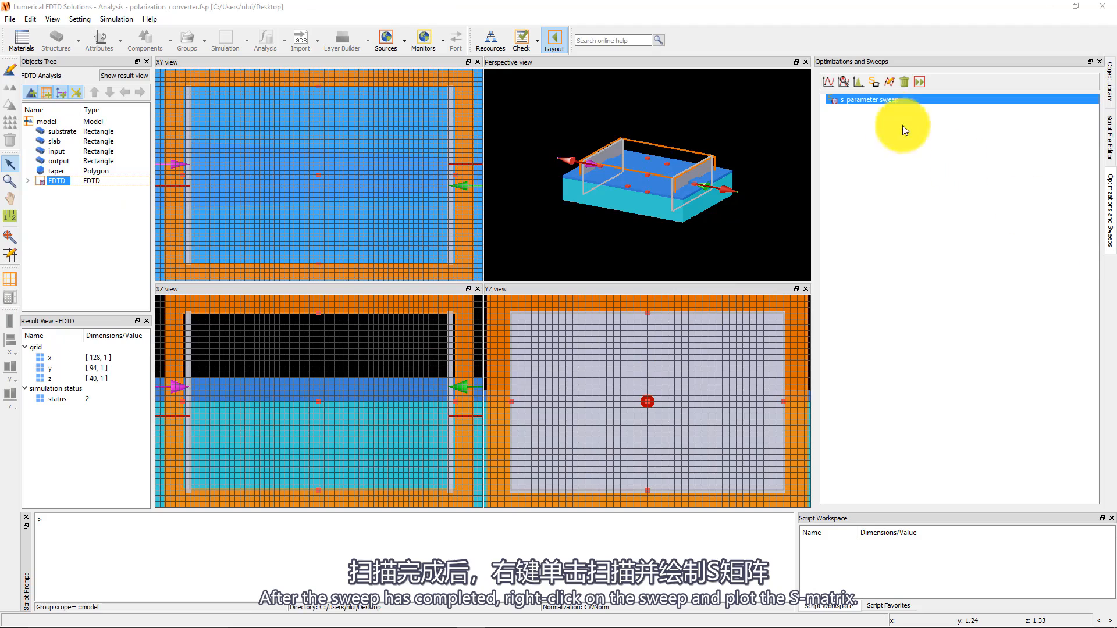
Visualize the sweep's S matrix and view its numerical data table, closing the table when done.
right_click(881, 100)
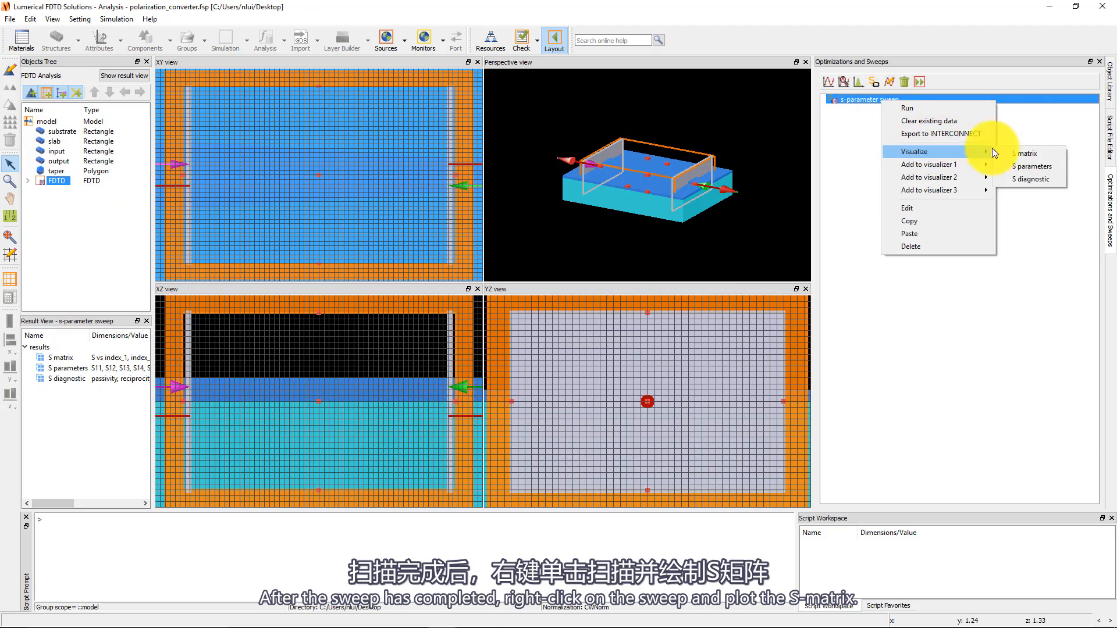
left_click(1034, 155)
left_click(699, 389)
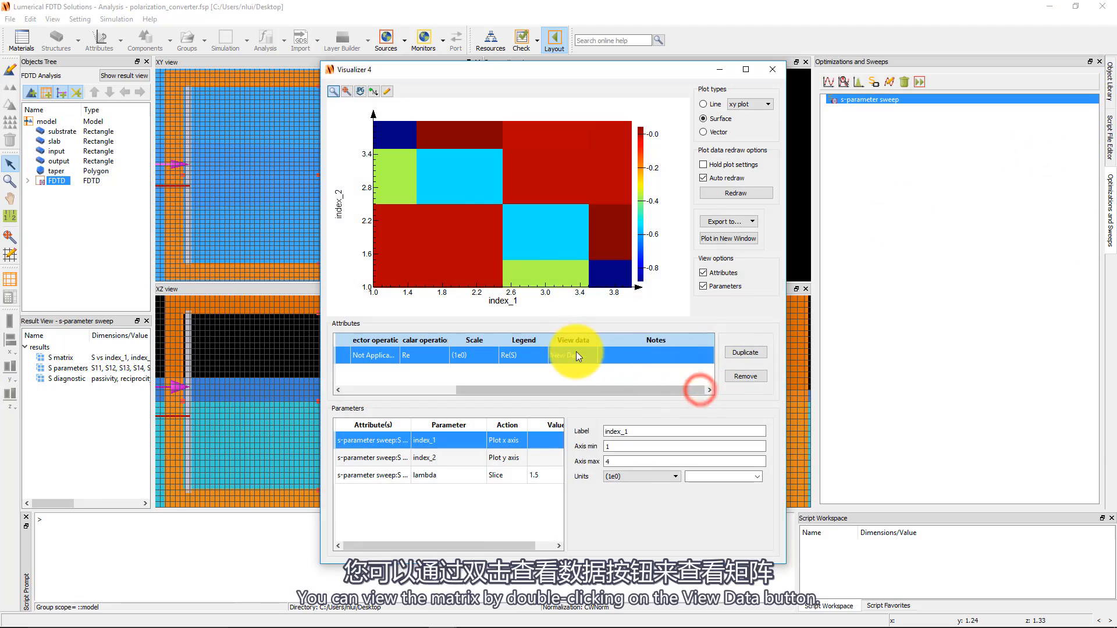
double_click(574, 353)
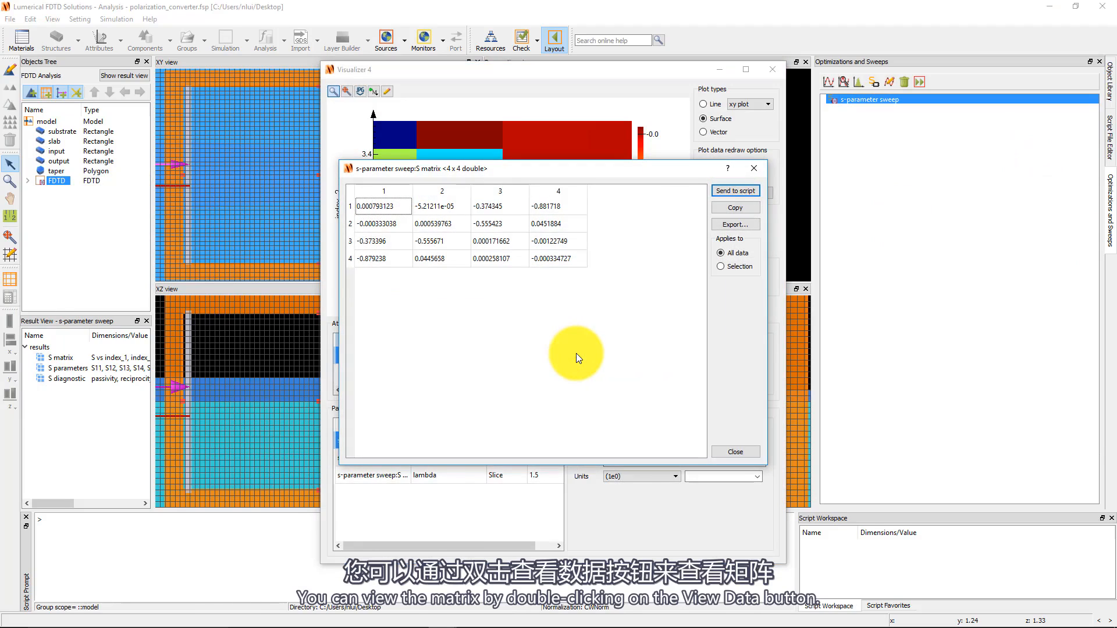
left_click(748, 453)
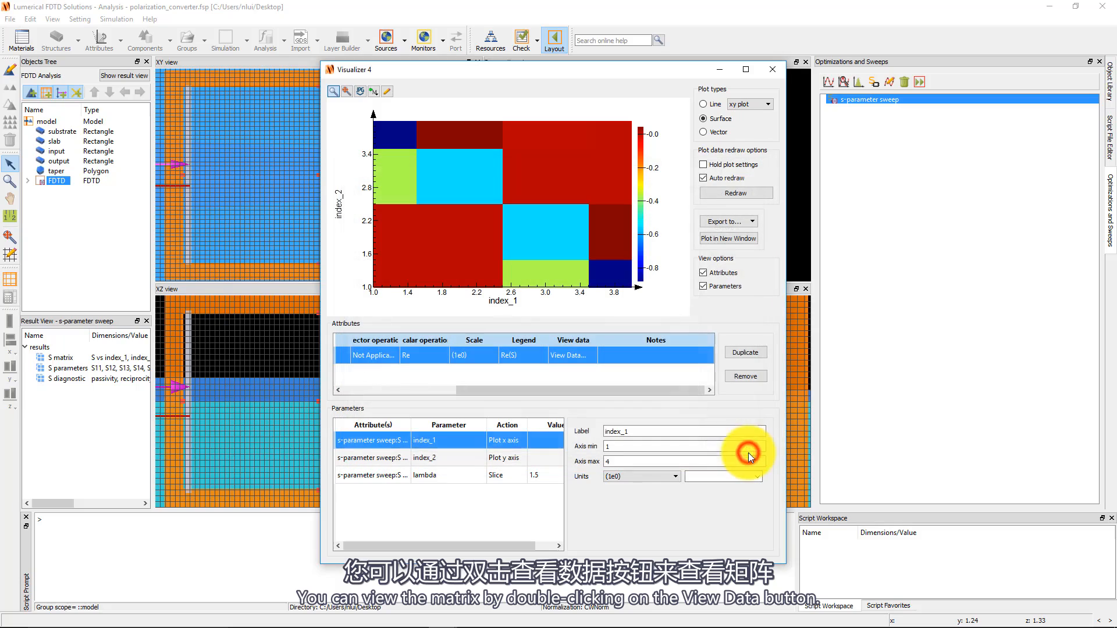
Begin exporting the s-parameter sweep's results to INTERCONNECT.
left_click(869, 99)
right_click(869, 100)
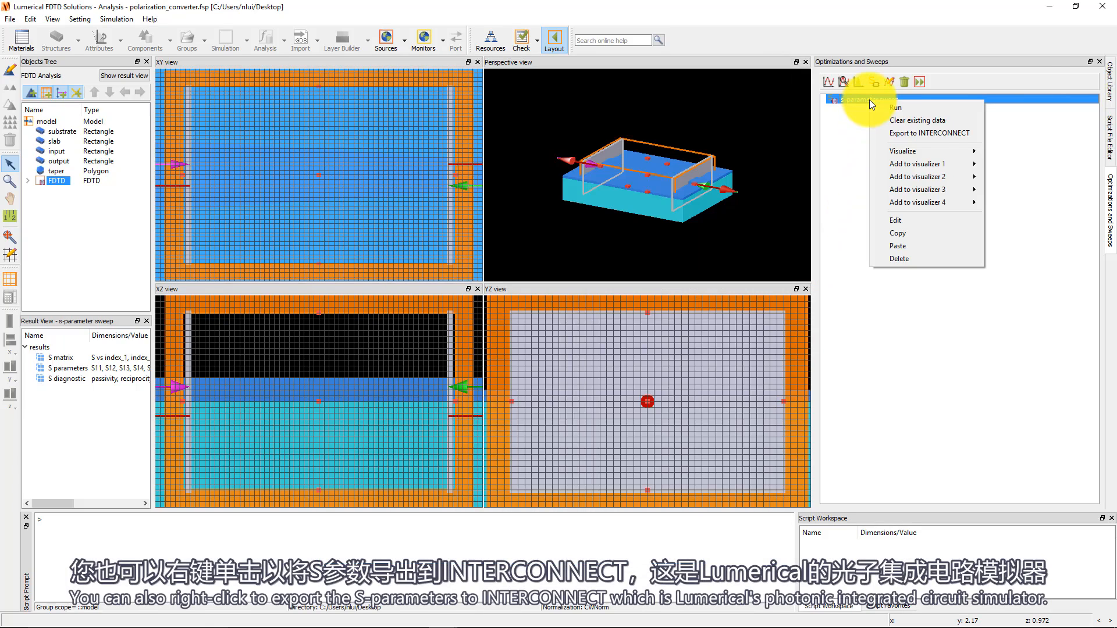